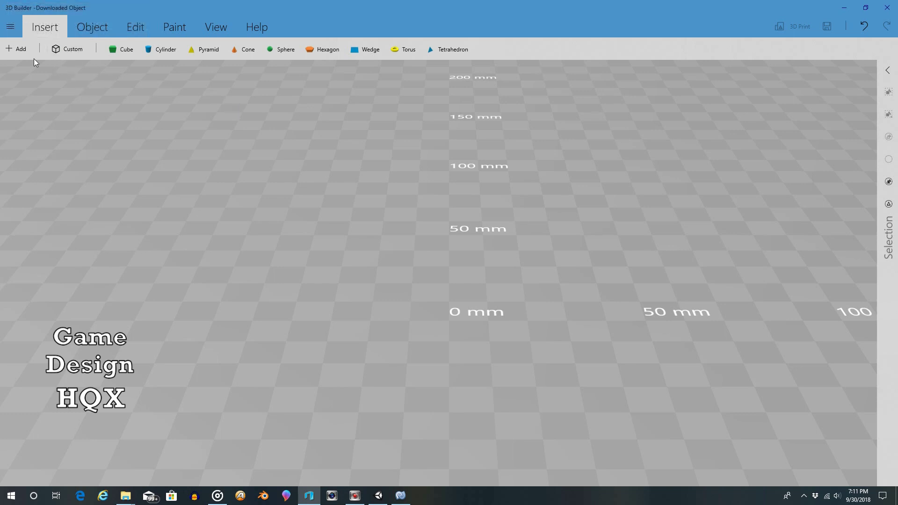
Step: Start a custom primitive and keep Cube as its shape
click(57, 51)
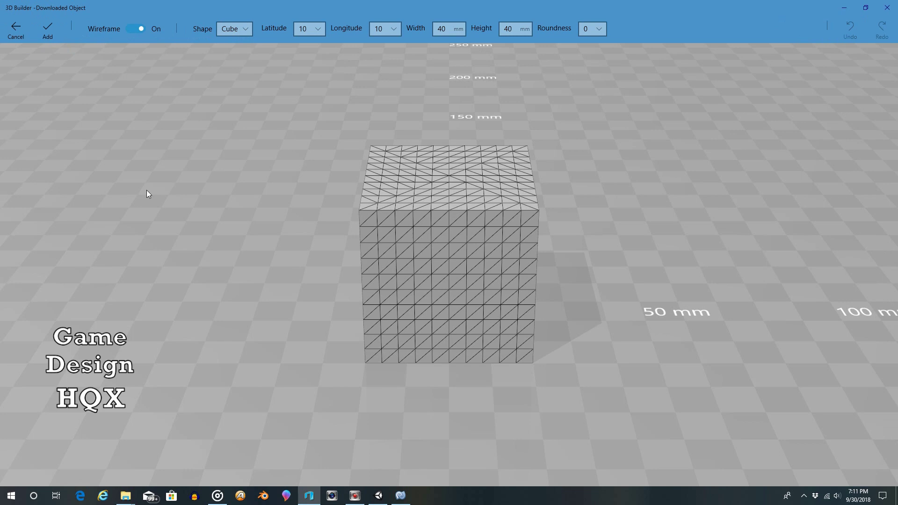
click(249, 28)
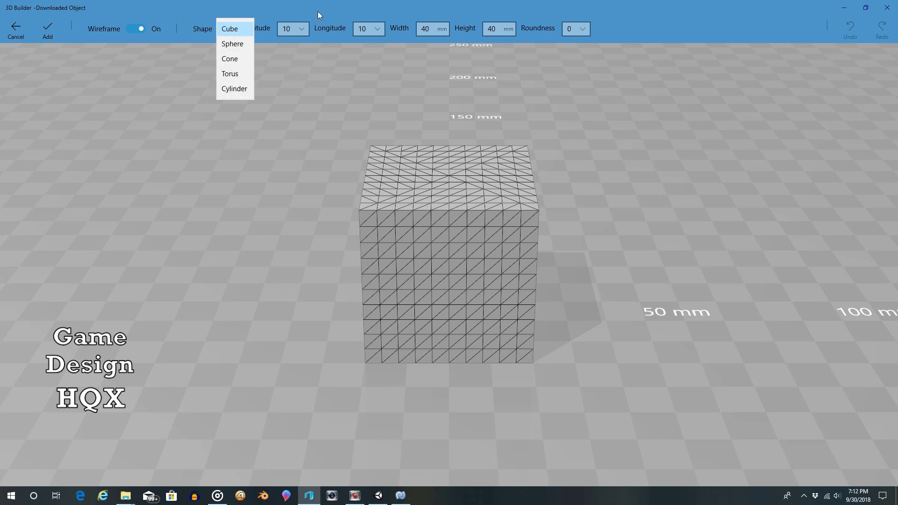
click(241, 30)
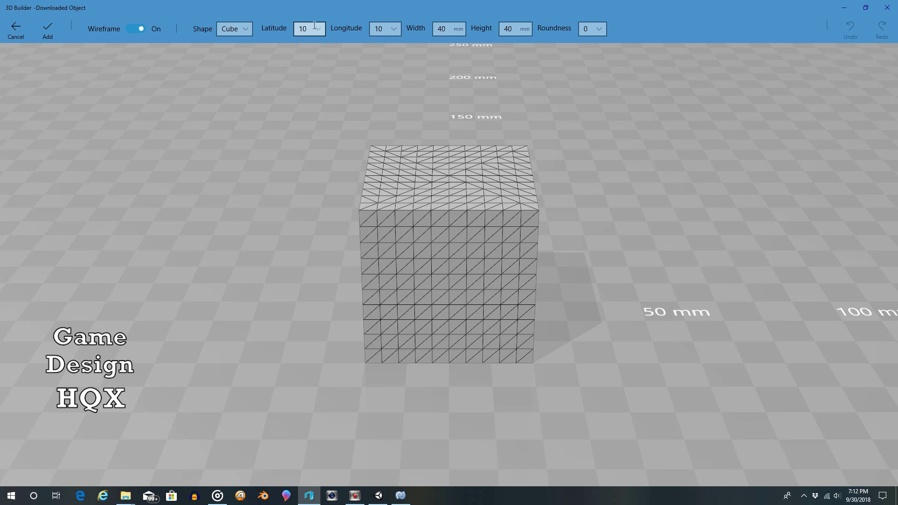
Step: Raise the cube's latitude from 10 to 62 and longitude to 53, then zoom to inspect the mesh
click(315, 30)
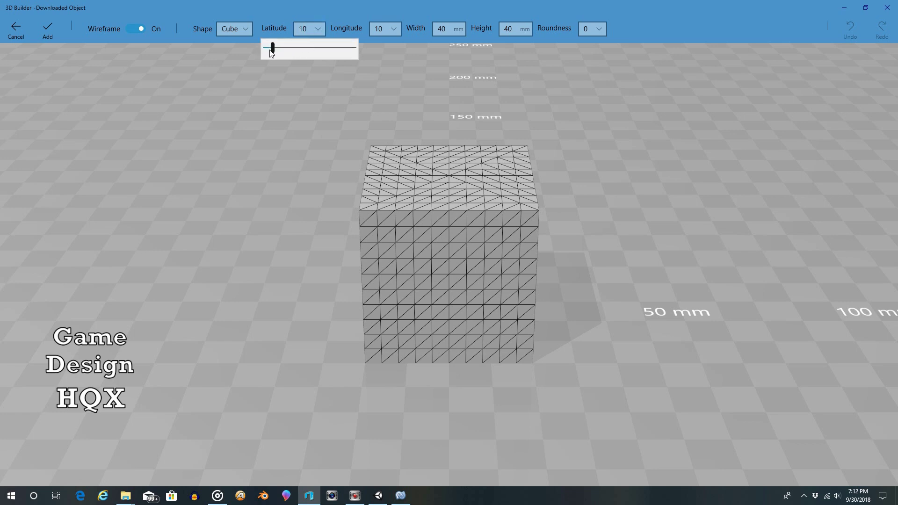
drag(274, 49, 321, 51)
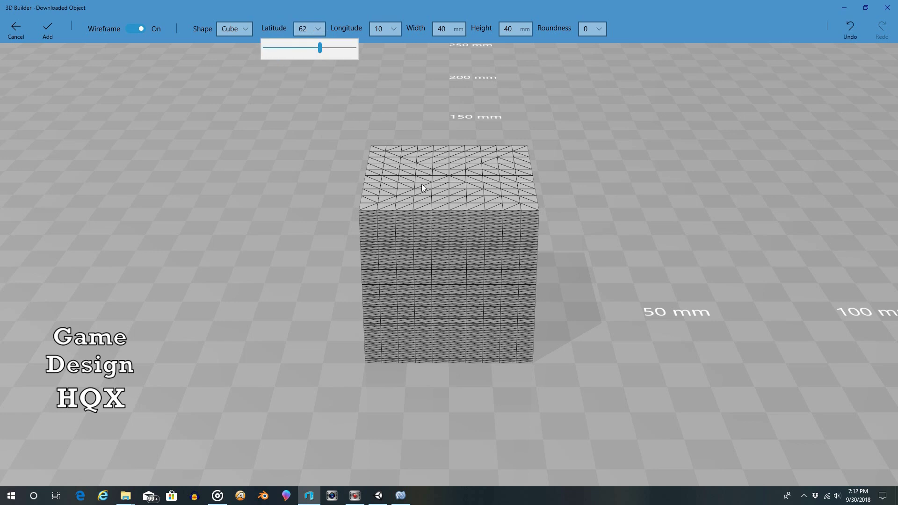
click(397, 29)
click(397, 29)
click(388, 47)
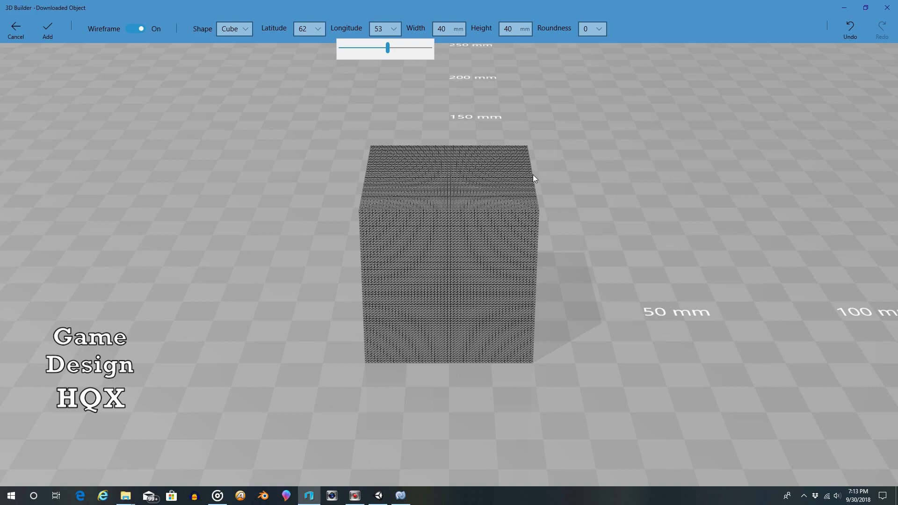
click(538, 127)
scroll(498, 209, up, 6)
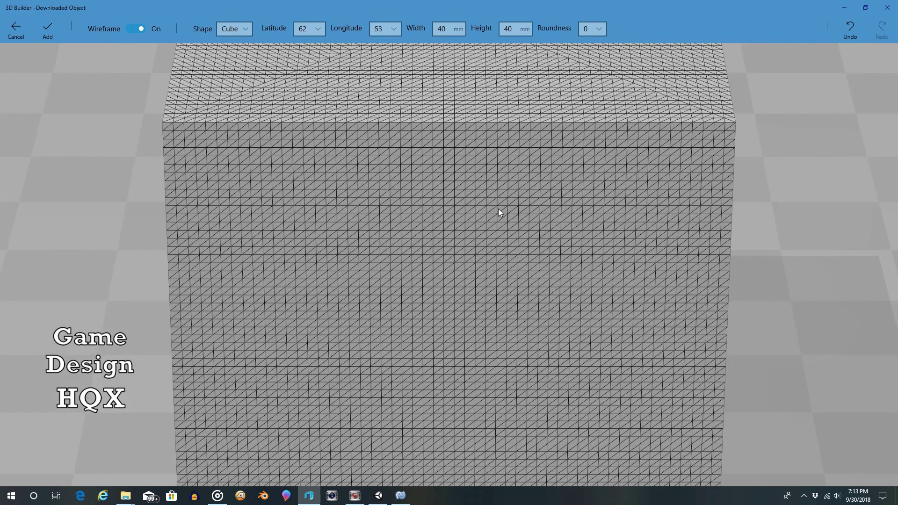
scroll(476, 185, down, 6)
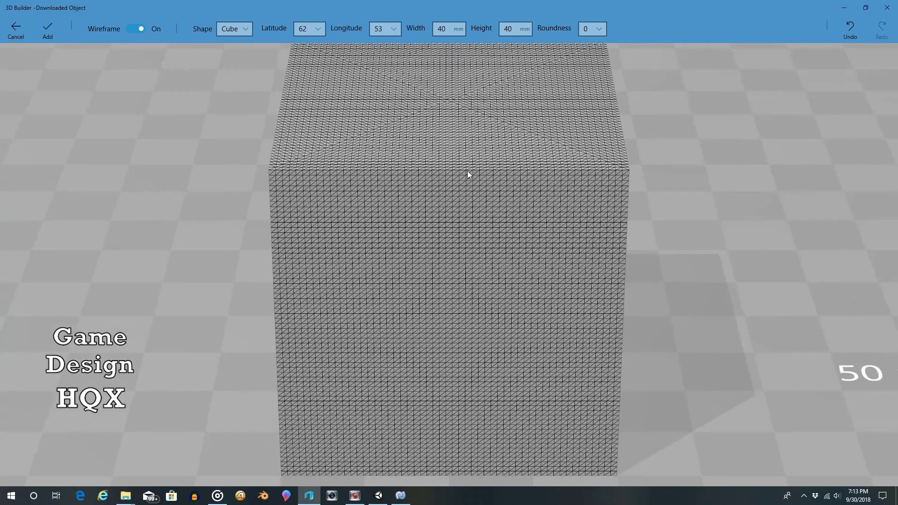
scroll(468, 173, down, 1)
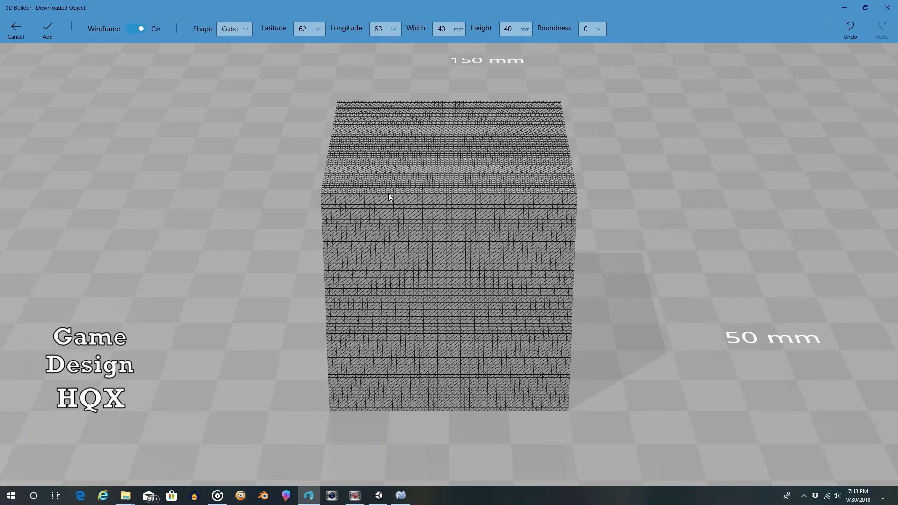
scroll(406, 244, up, 4)
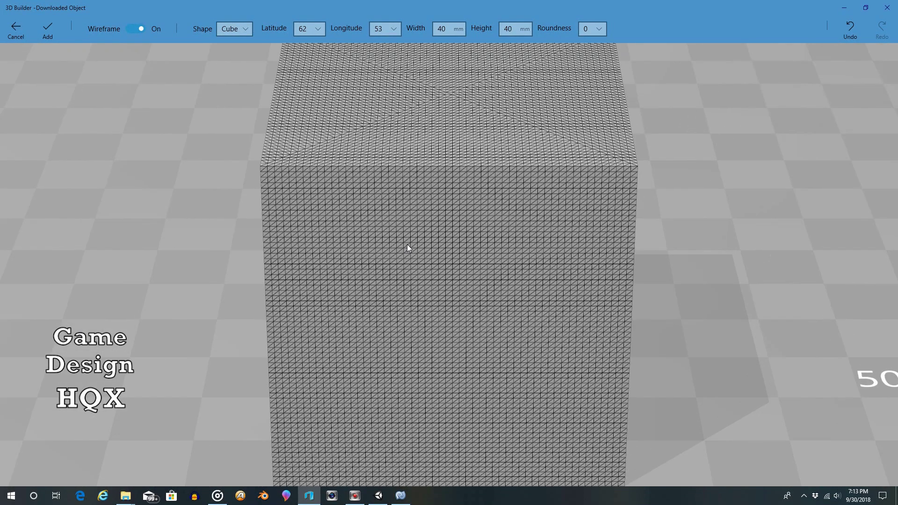
scroll(407, 244, down, 3)
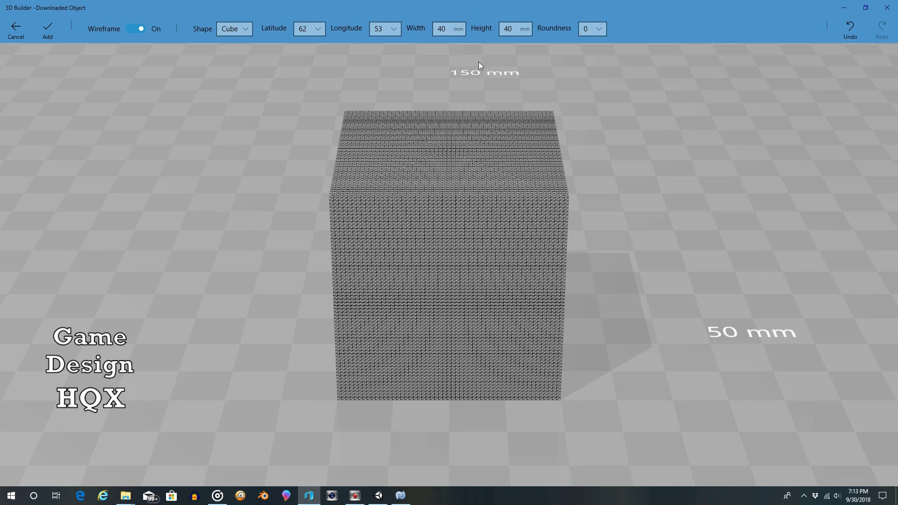
Step: Change the cube's width from 40 to 30 mm and its height from 40 to 60 mm
click(440, 29)
double_click(441, 28)
text(30)
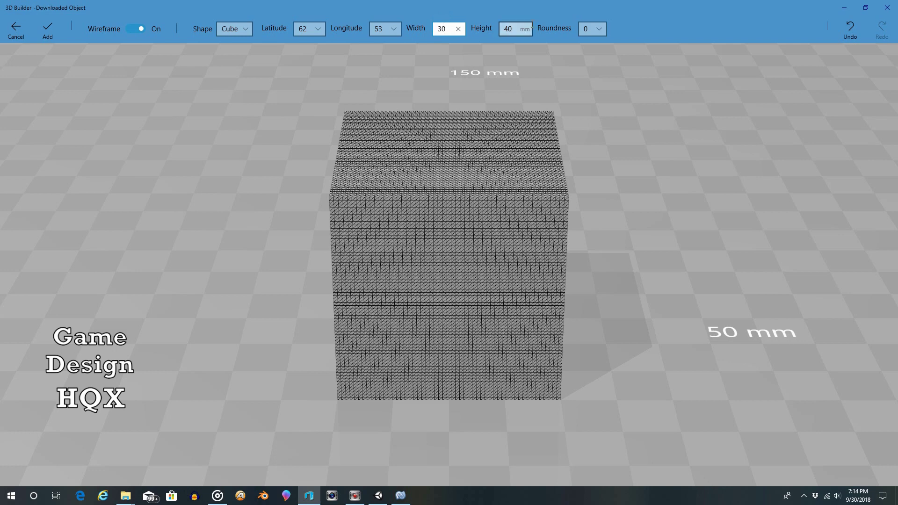
click(595, 74)
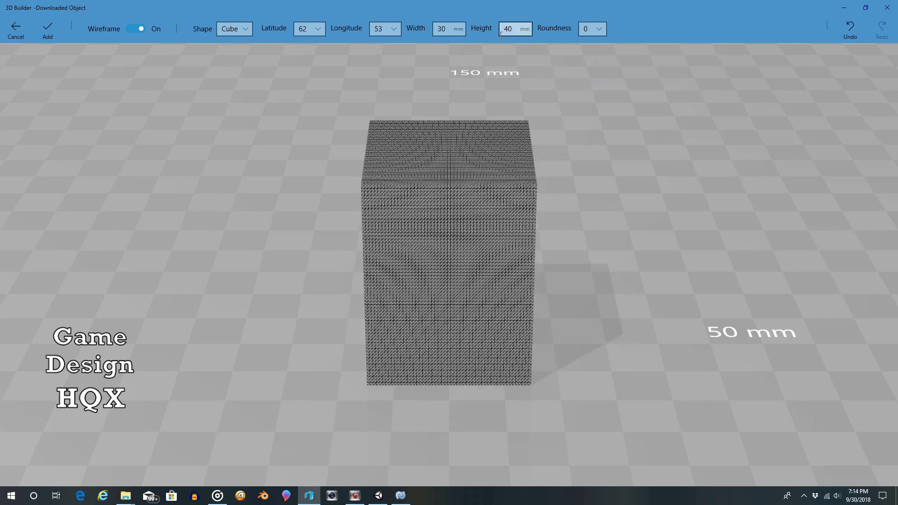
click(515, 33)
double_click(516, 31)
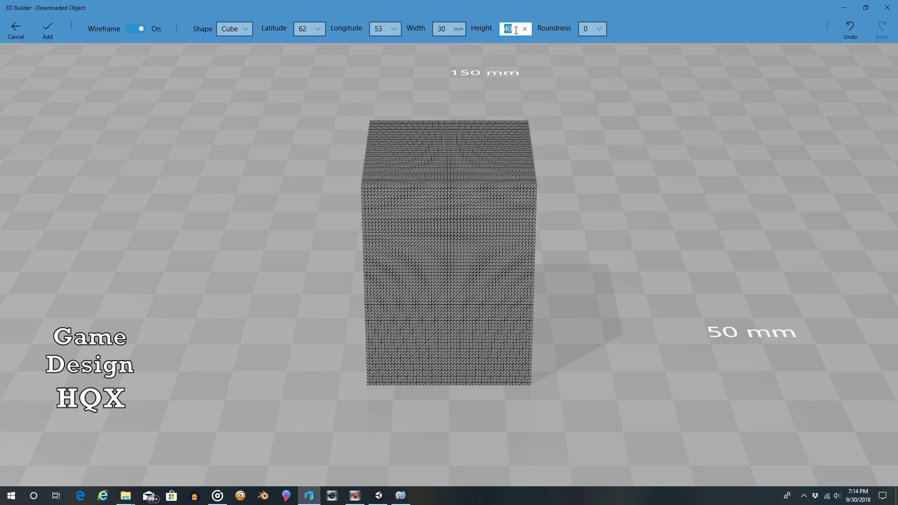
text(60)
click(640, 161)
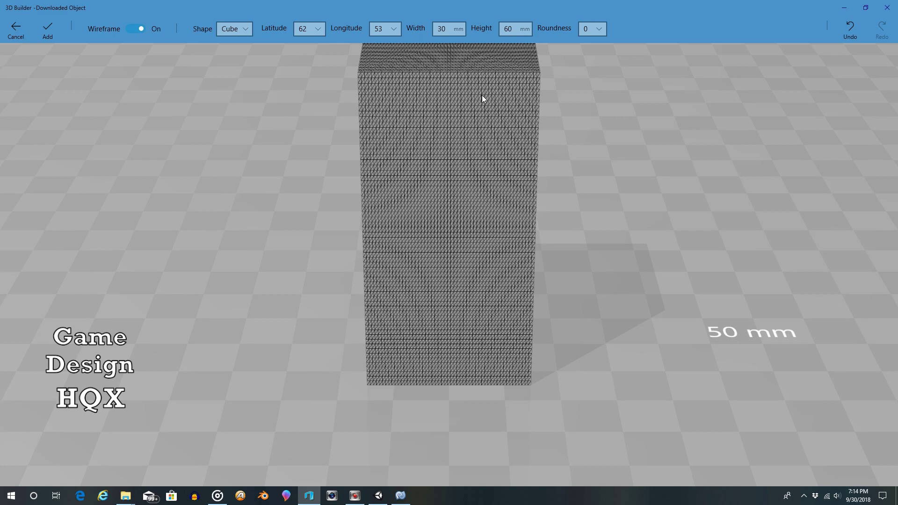
Step: Discard the tall cube, start a fresh 40 mm custom cube, and try the roundness slider
click(16, 30)
click(80, 52)
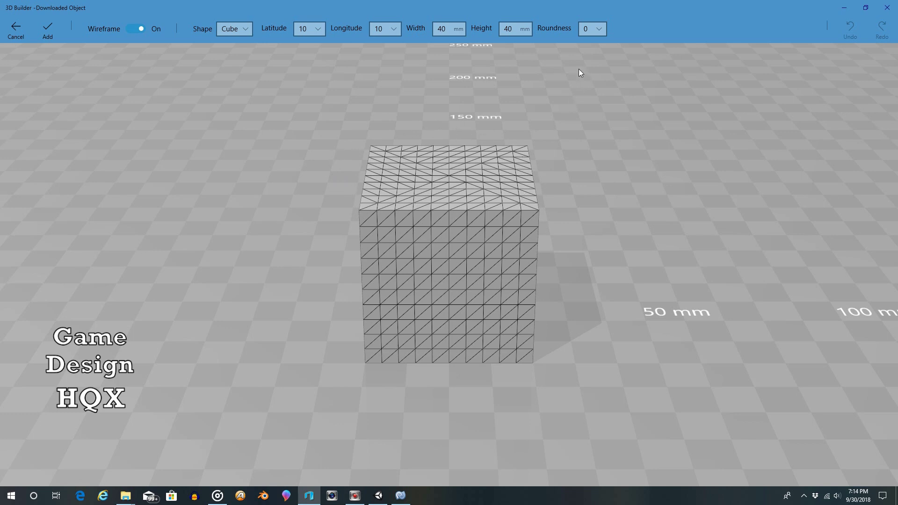
click(600, 30)
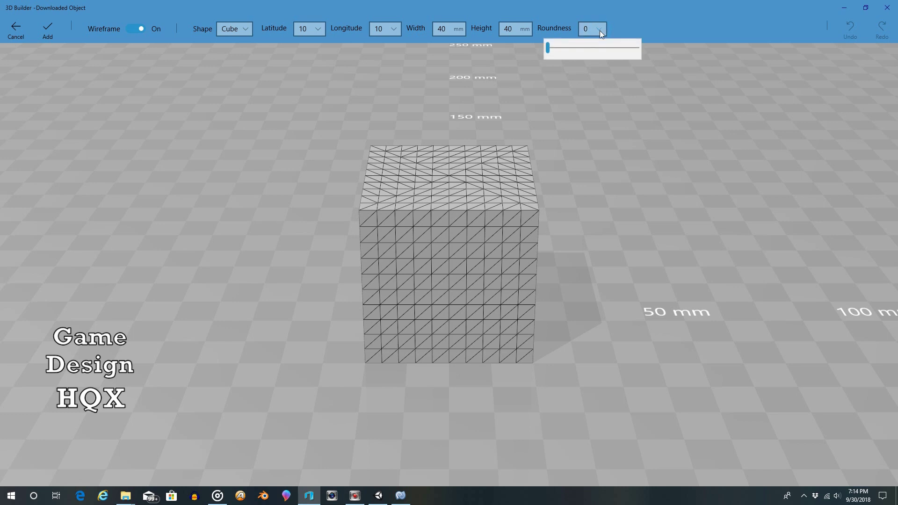
click(549, 47)
drag(610, 47, 549, 53)
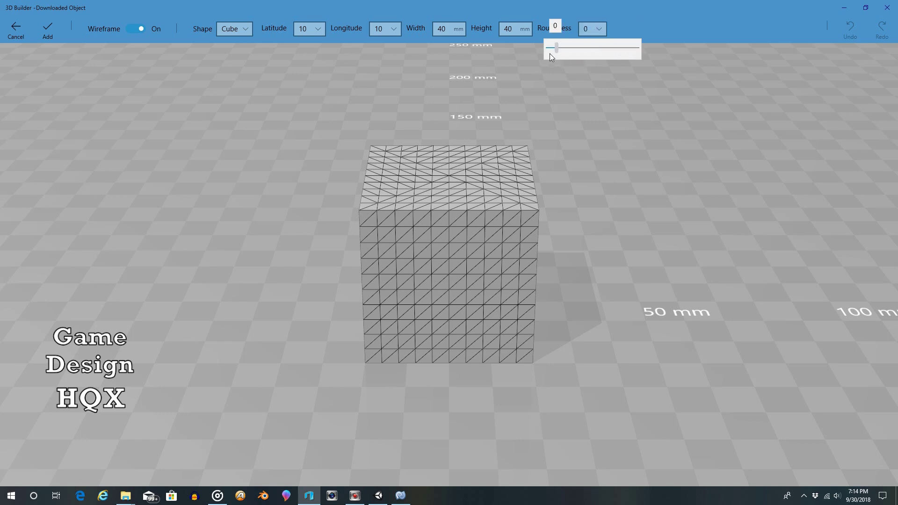
Step: Set the cube's roundness to 1, then to 2
click(585, 29)
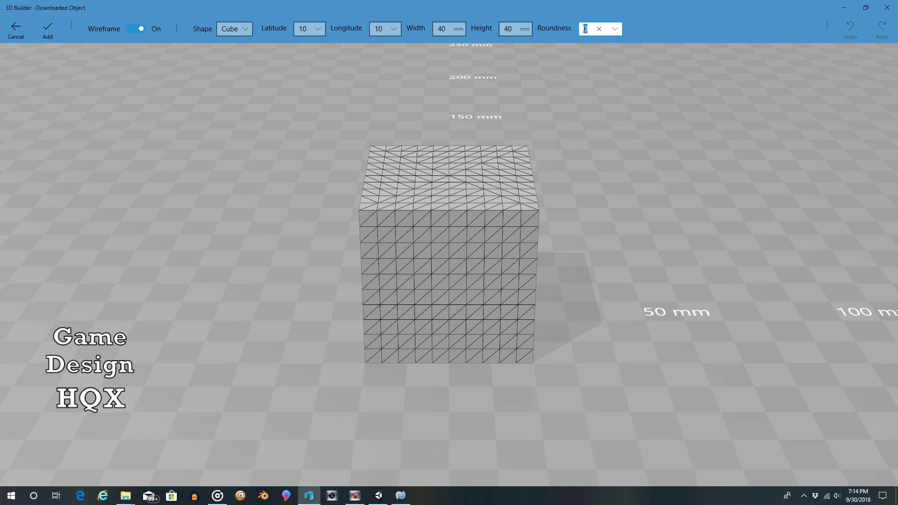
text(1)
key(Return)
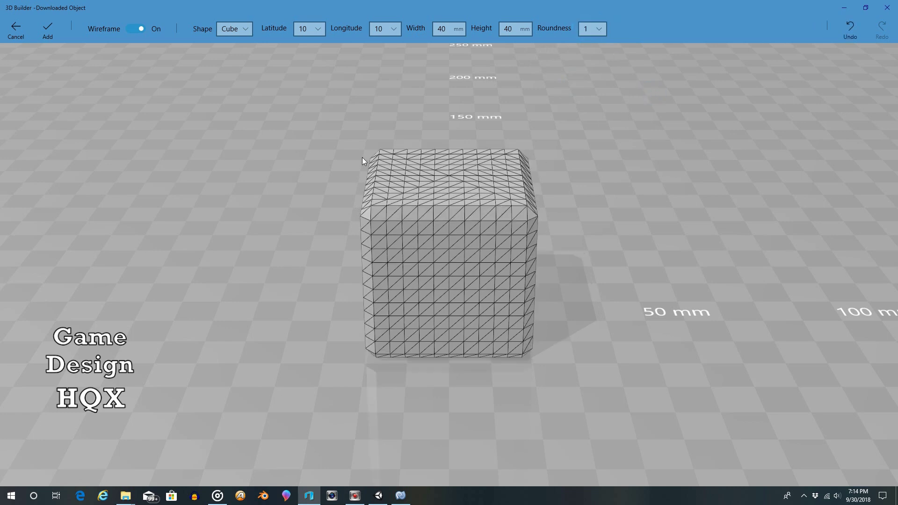
click(591, 27)
double_click(586, 28)
text(2)
key(Return)
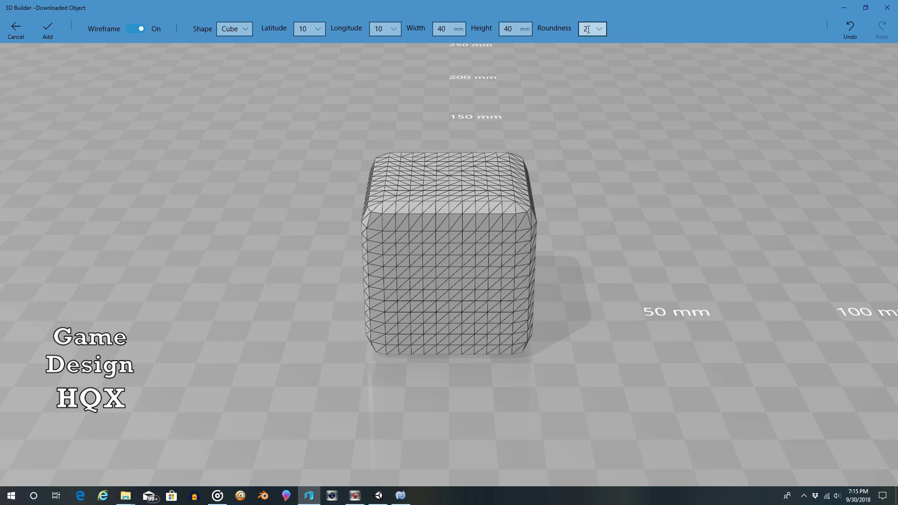
Step: Raise the cube's roundness to 3 and then to 4
click(587, 27)
double_click(585, 28)
text(3)
click(613, 101)
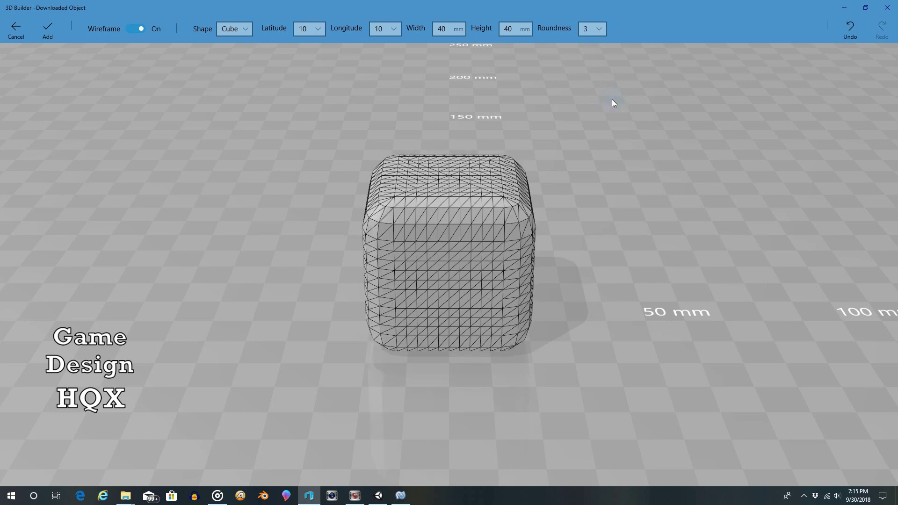
double_click(591, 28)
text(4)
click(621, 139)
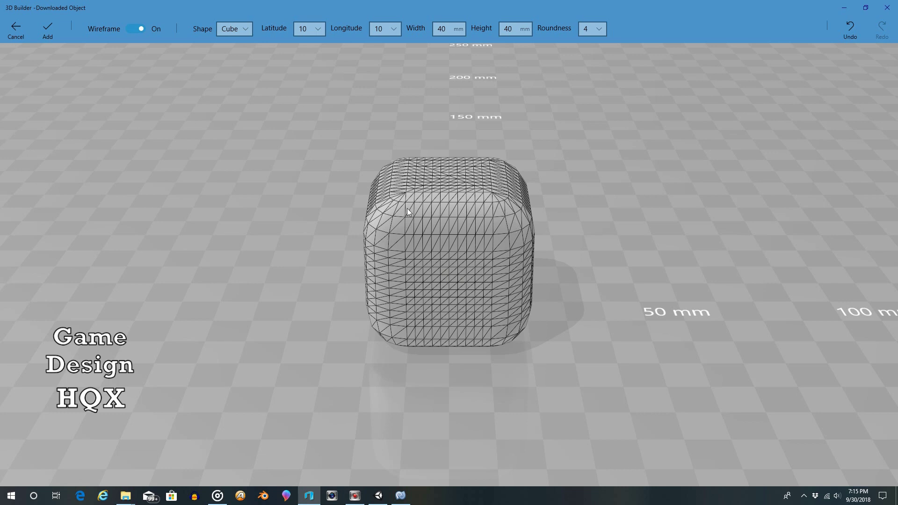
click(586, 28)
Step: Set roundness to 5, add the rounded cube to the scene, and orbit to inspect it
text(5)
click(644, 84)
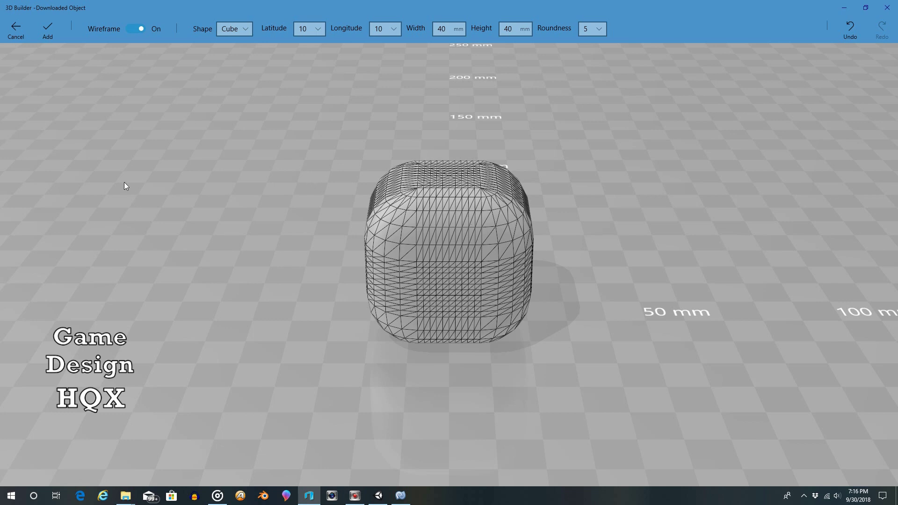
click(44, 31)
right_drag(211, 223, 842, 197)
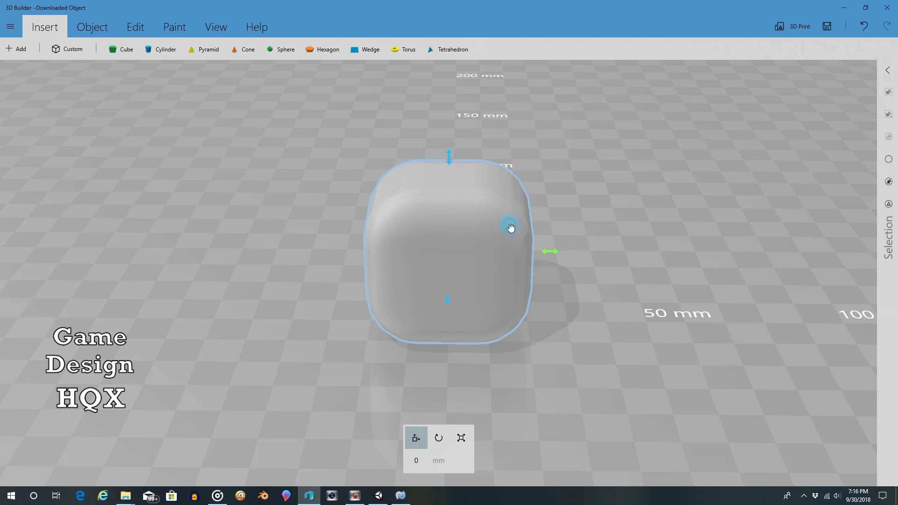
Step: Delete the rounded cube and start a new custom primitive shaped as a Sphere
key(Delete)
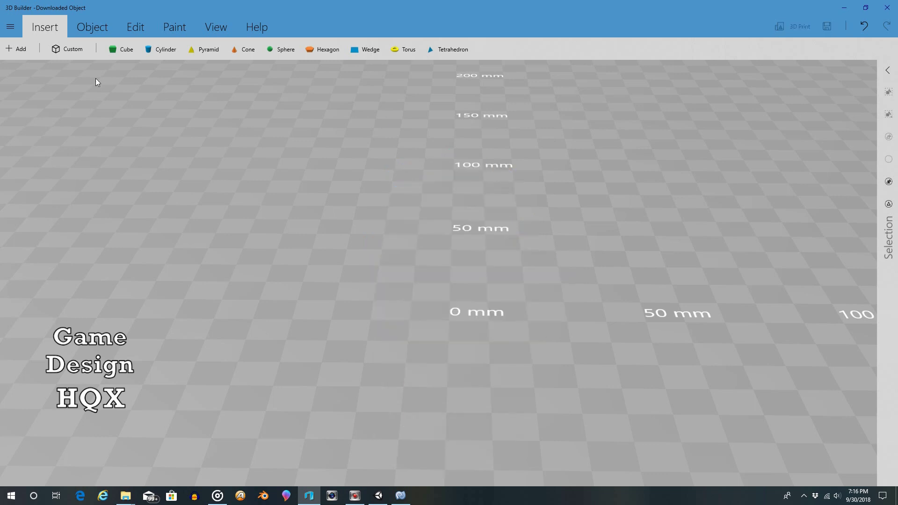
click(73, 49)
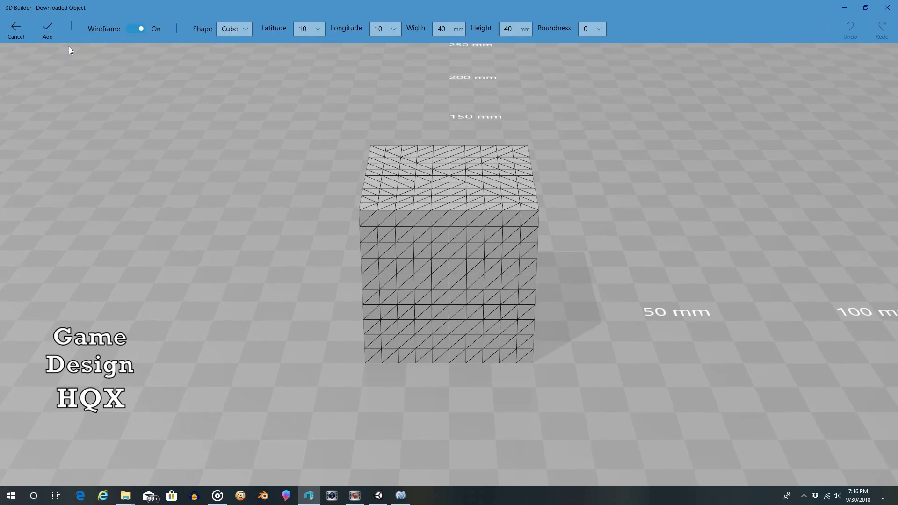
click(243, 28)
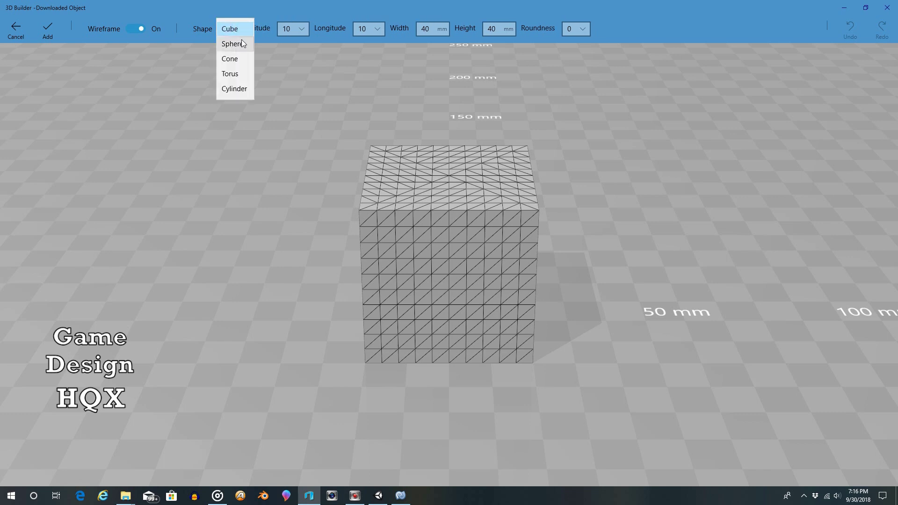
click(241, 45)
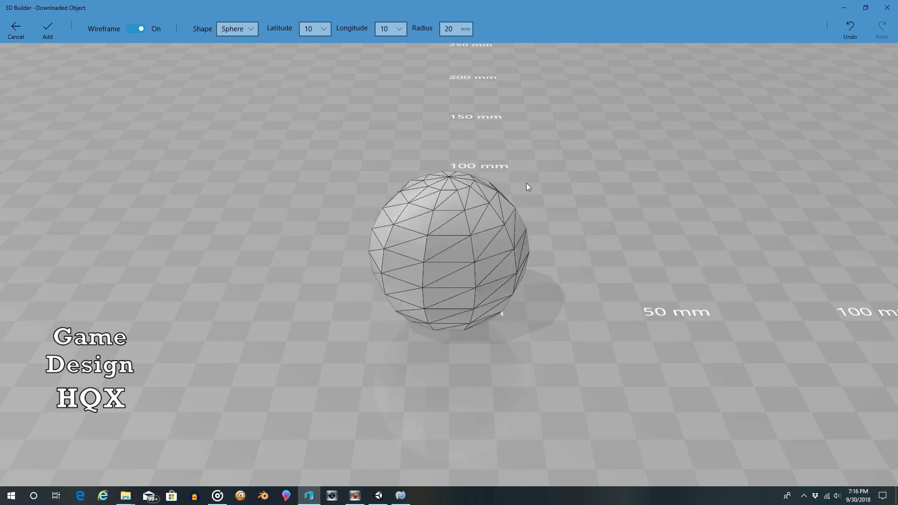
drag(527, 184, 555, 191)
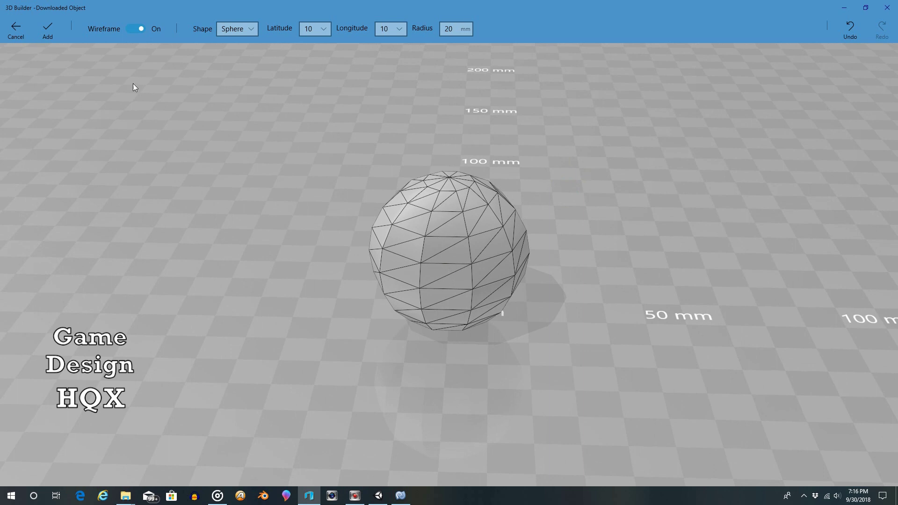
Step: Add the coarse 20 mm sphere to the scene, orbit around it, then delete it
click(48, 29)
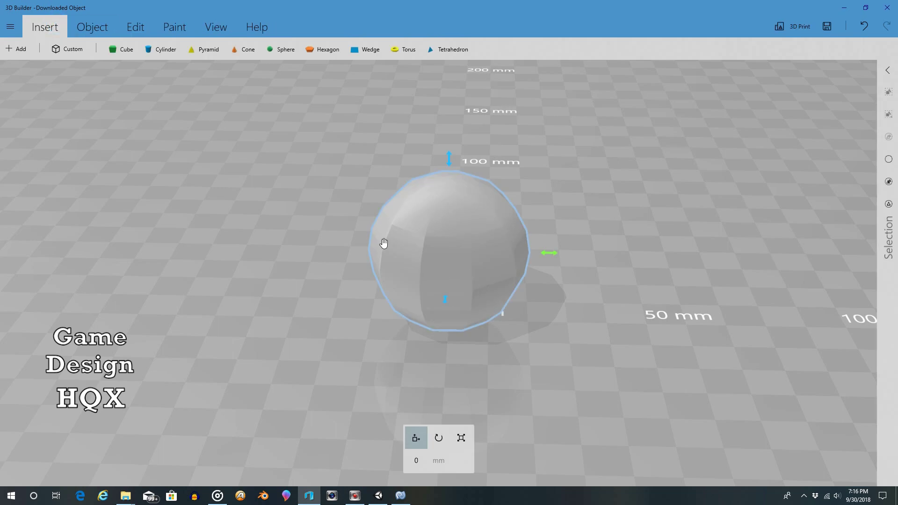
click(291, 252)
drag(294, 254, 457, 254)
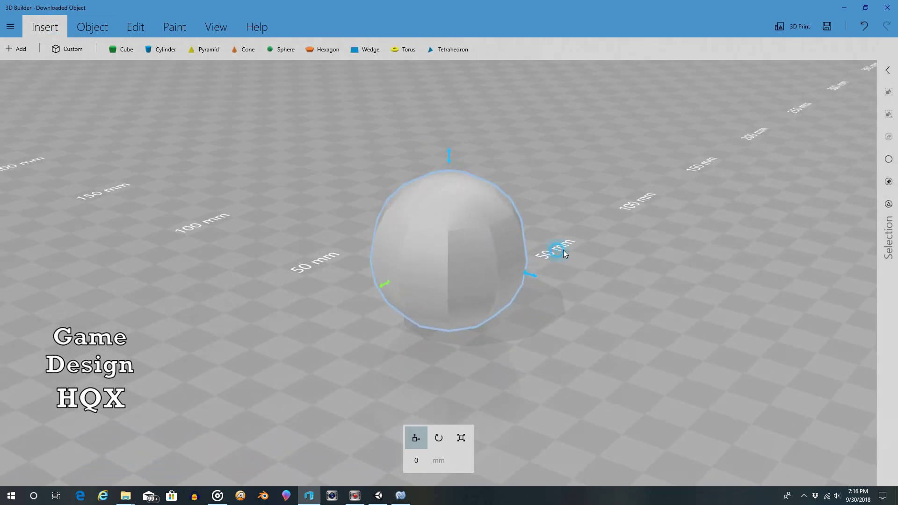
drag(562, 250, 691, 254)
drag(599, 257, 403, 258)
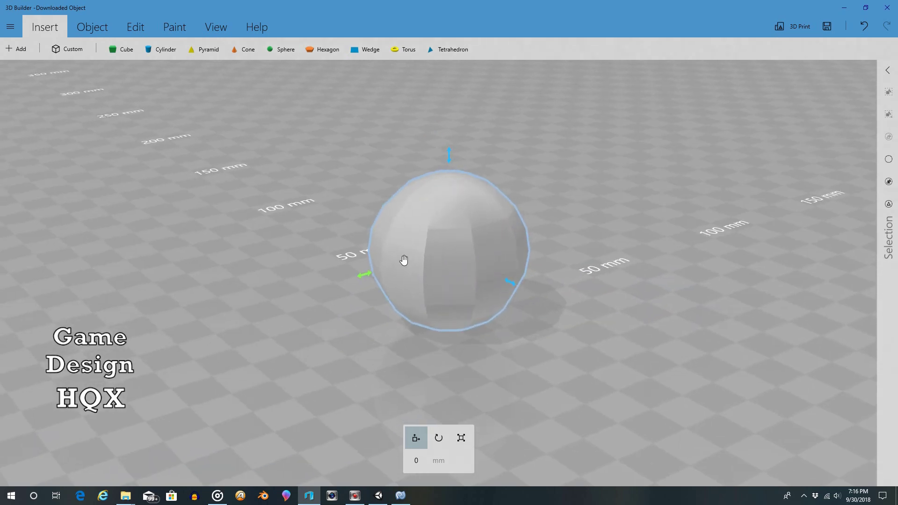
drag(452, 216, 432, 255)
key(Delete)
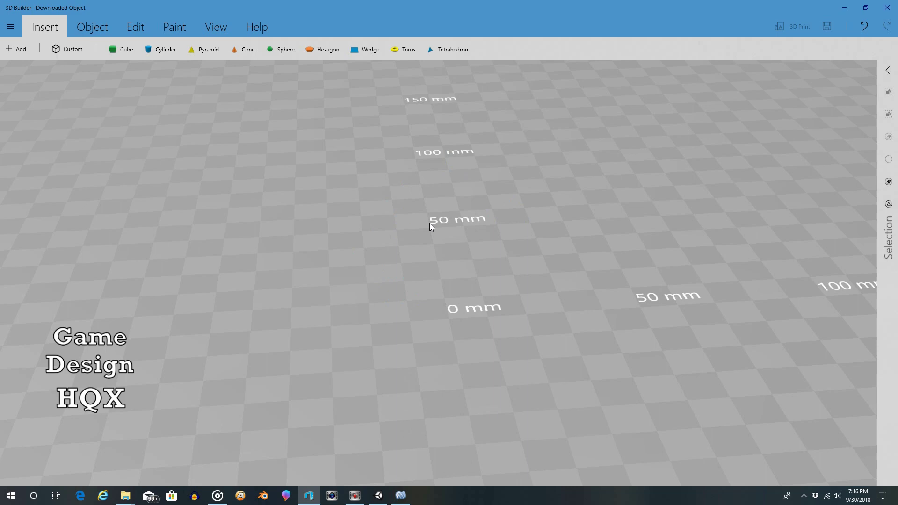
Step: Start a new custom Sphere and raise its latitude to 77
click(58, 51)
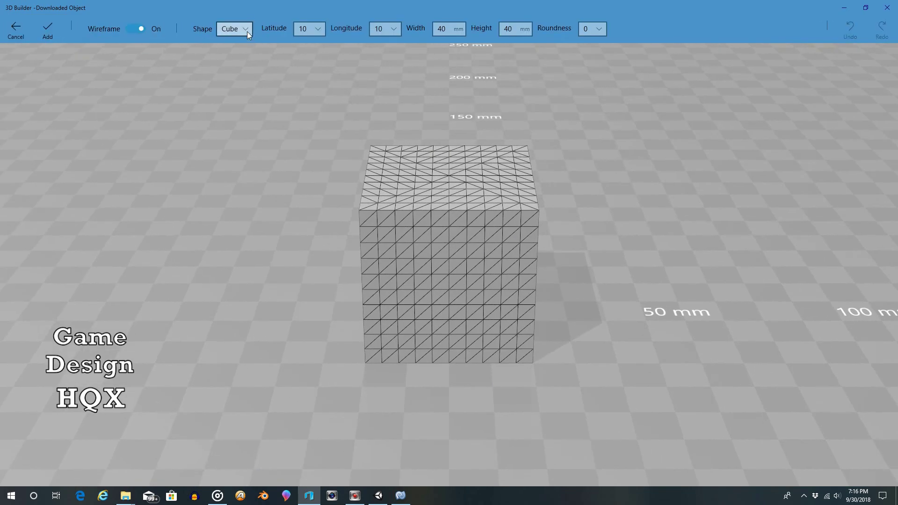
click(243, 29)
click(232, 44)
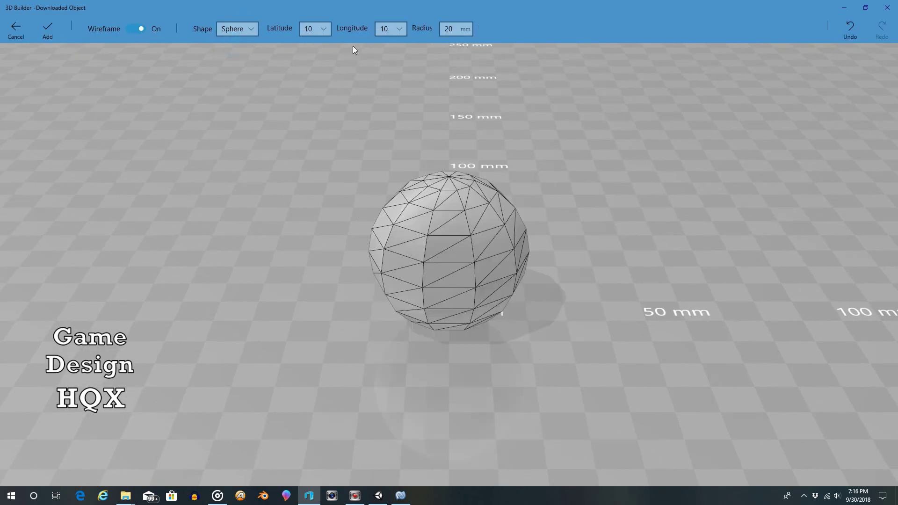
click(324, 29)
drag(278, 48, 341, 55)
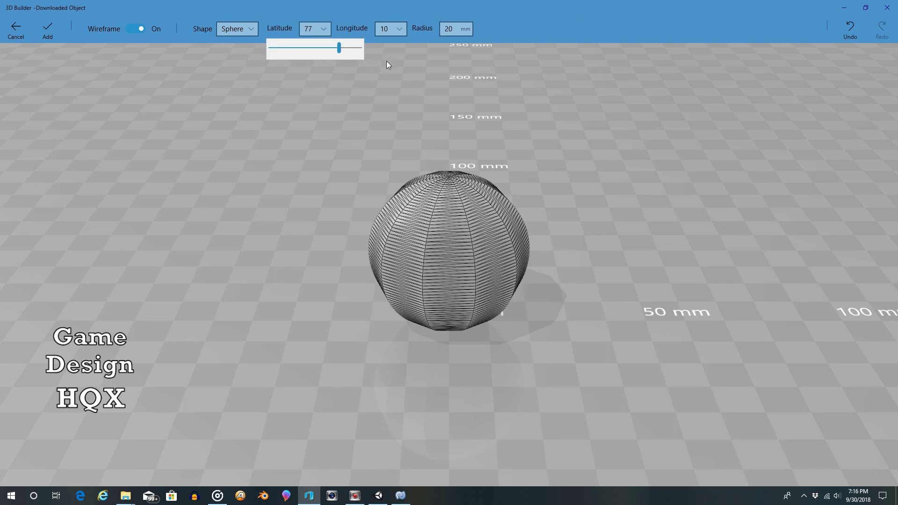
click(400, 31)
Step: Raise the sphere's longitude to 77, add it to the scene, and orbit around it
click(399, 29)
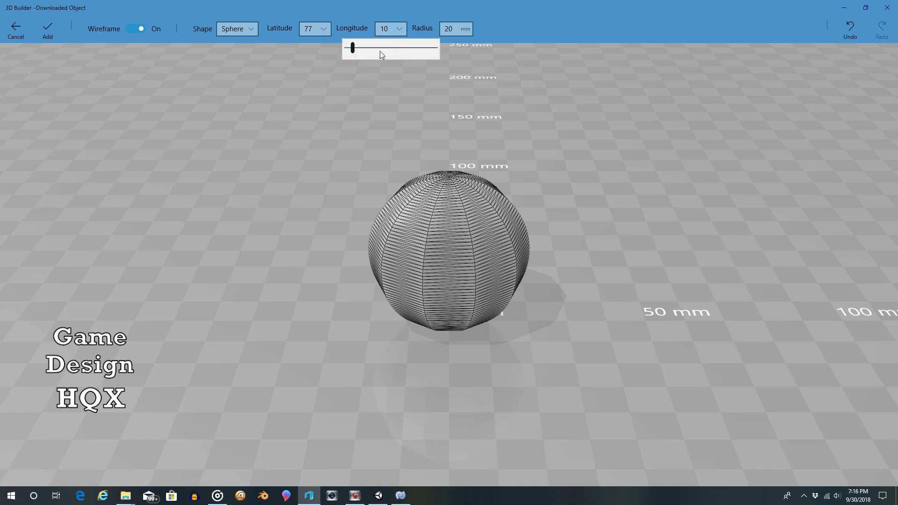
drag(356, 50, 416, 57)
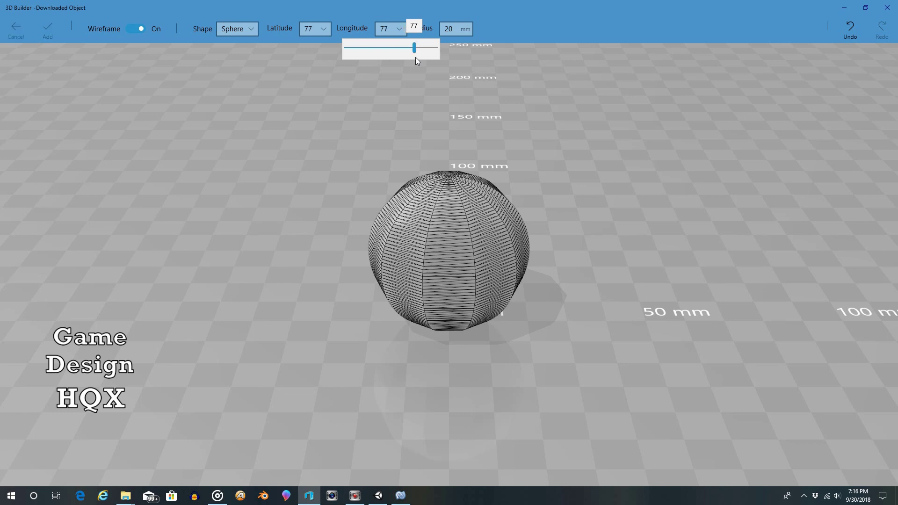
click(549, 113)
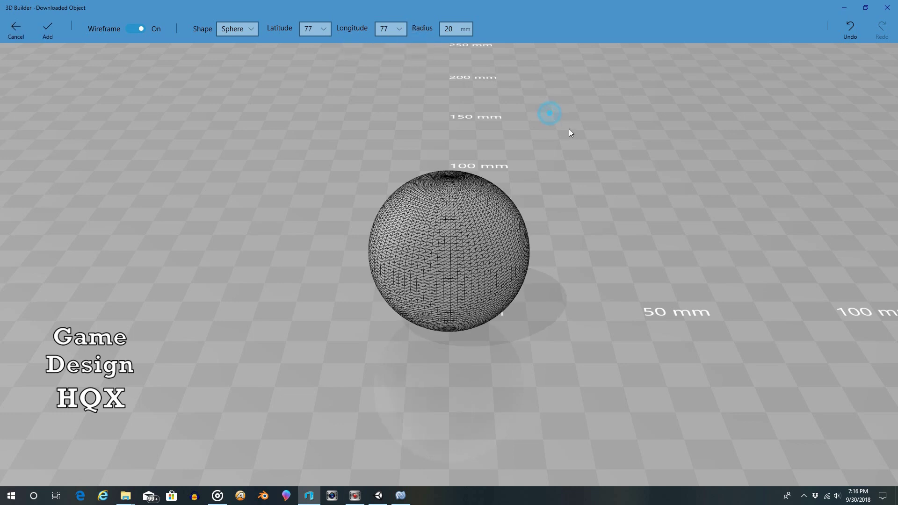
click(49, 25)
drag(293, 206, 311, 145)
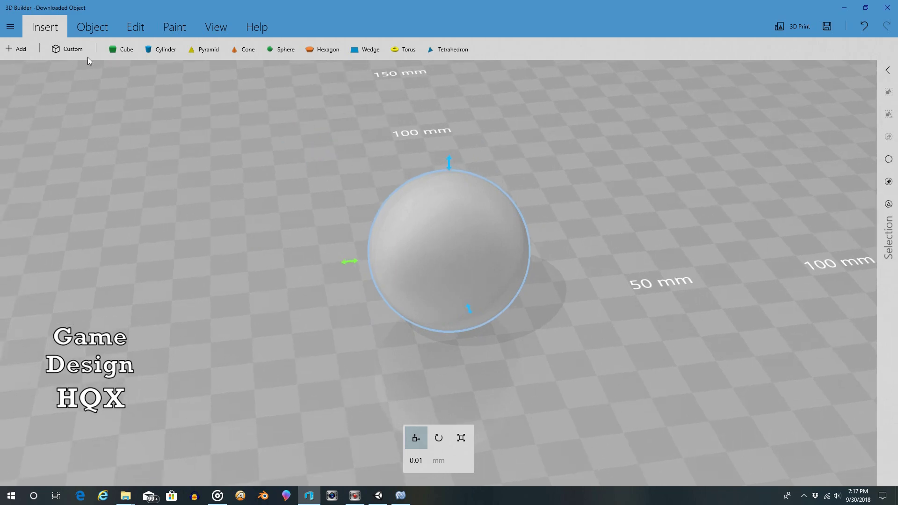
Step: Start a new custom shape and switch its type from Sphere to Cone
click(69, 49)
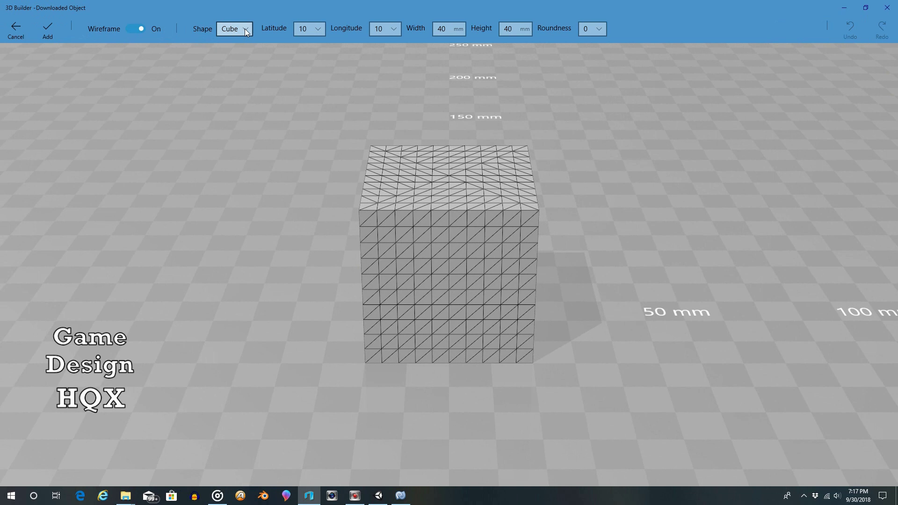
click(245, 29)
click(234, 45)
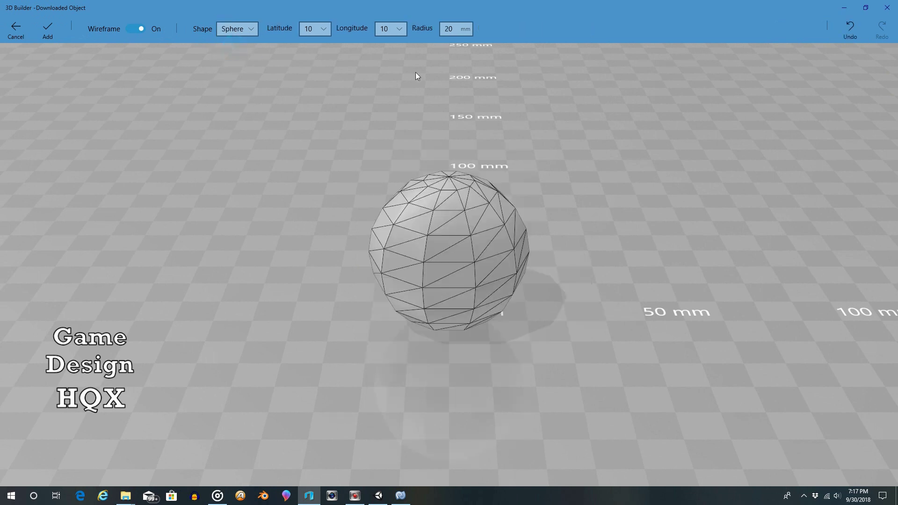
click(471, 30)
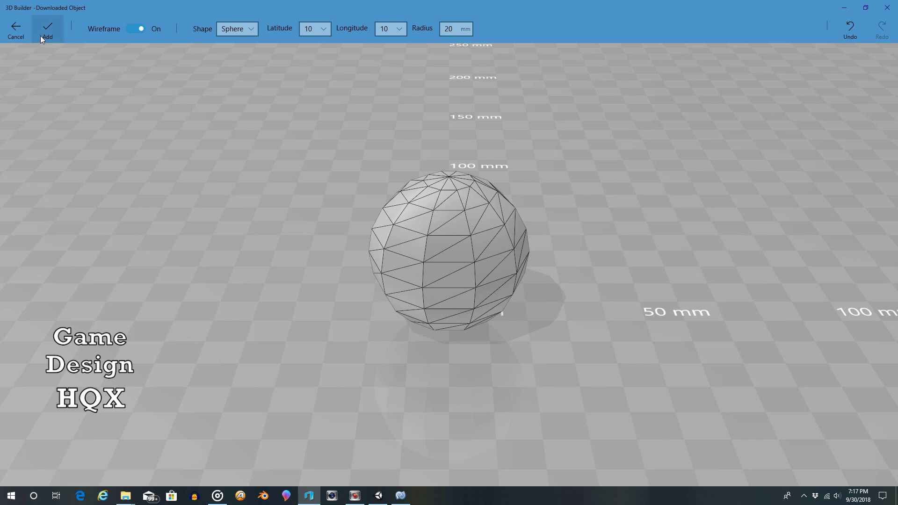
click(255, 31)
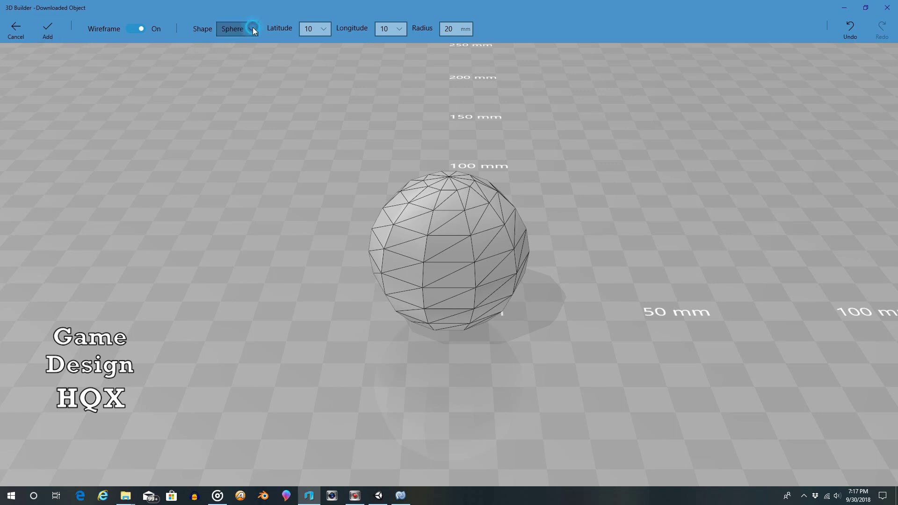
click(233, 57)
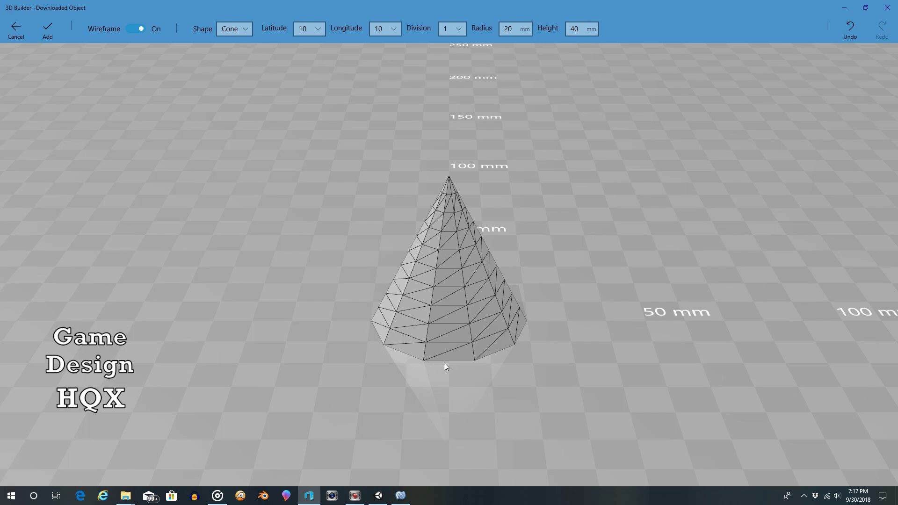
Step: Orbit the view to inspect the 20 mm-radius, 40 mm-tall cone preview
drag(310, 351, 276, 360)
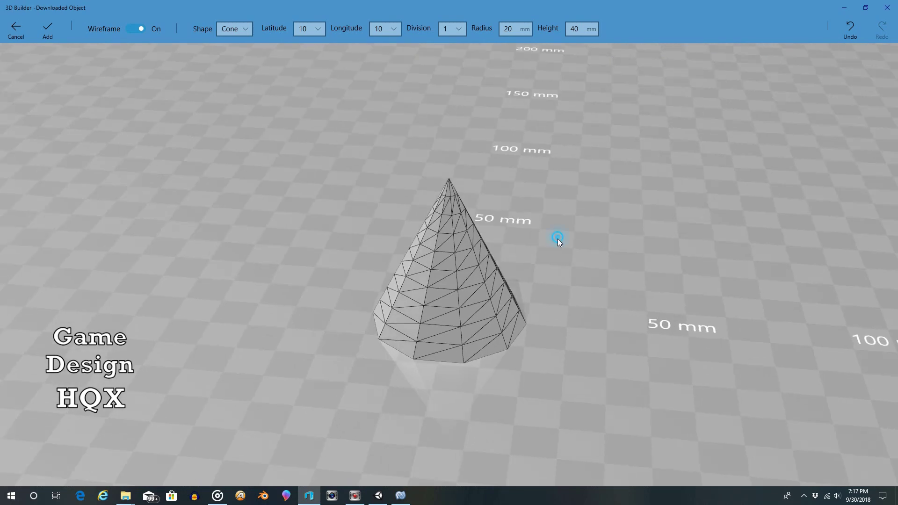
drag(558, 239, 452, 255)
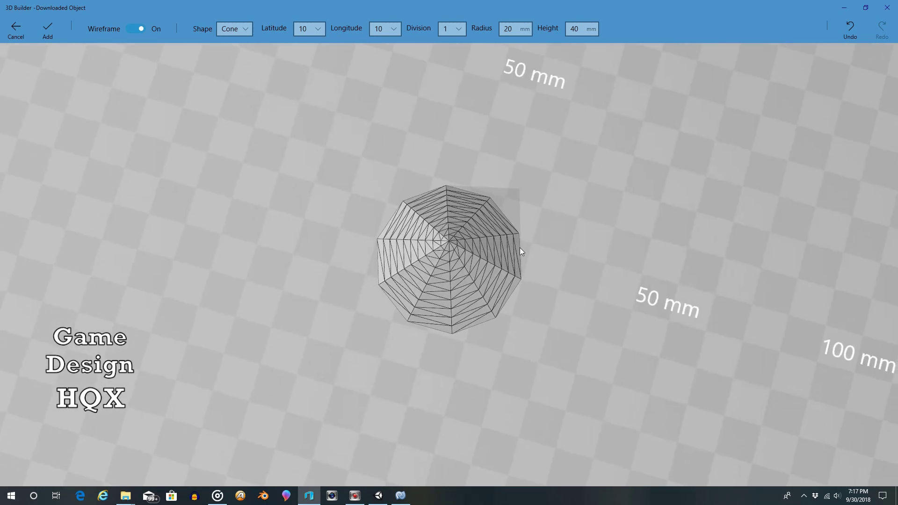
drag(521, 248, 517, 135)
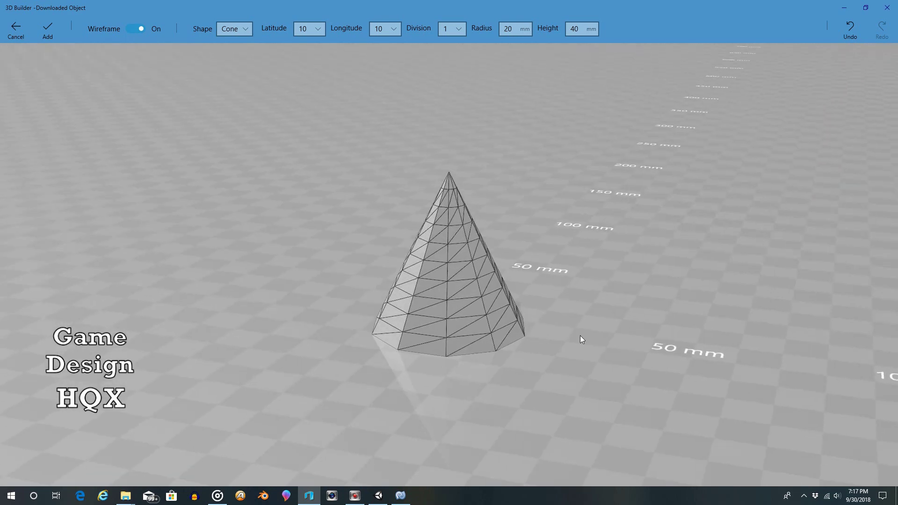
drag(473, 372, 383, 348)
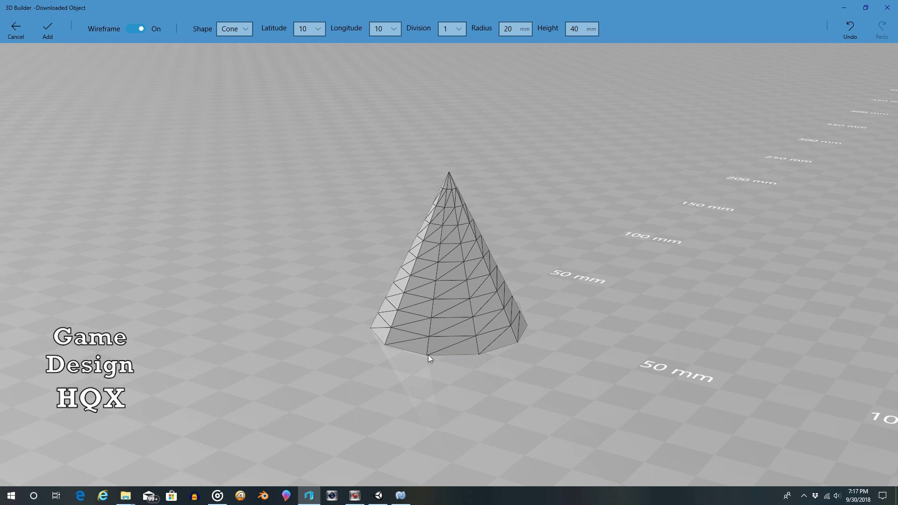
drag(498, 364, 479, 363)
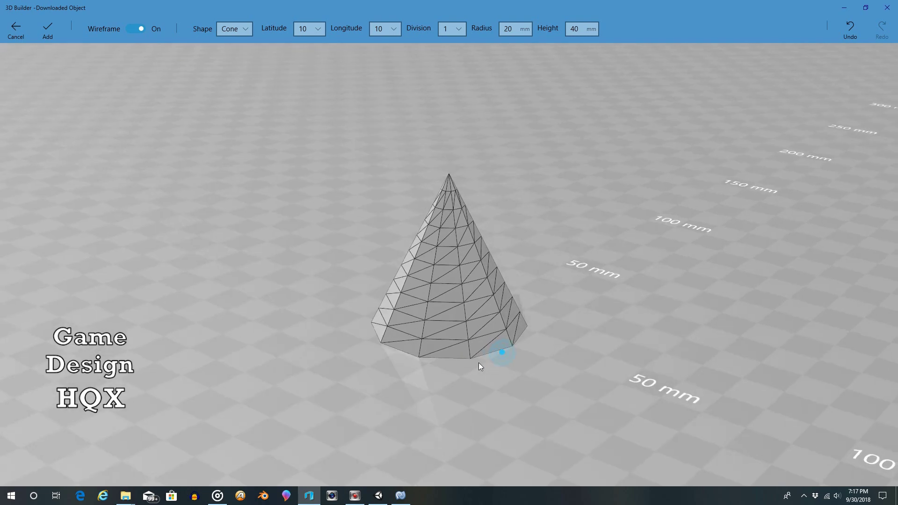
Step: Raise the cone's latitude to 46 and longitude to 47
click(321, 28)
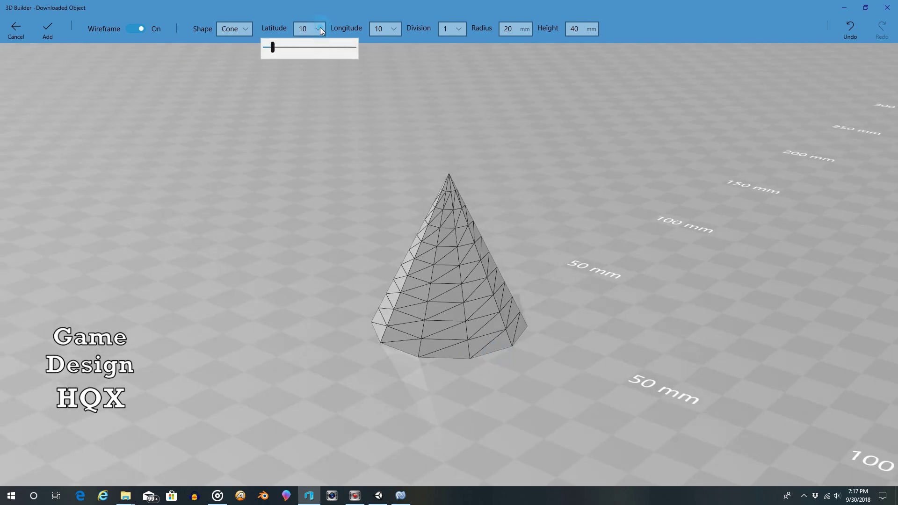
click(305, 47)
click(396, 29)
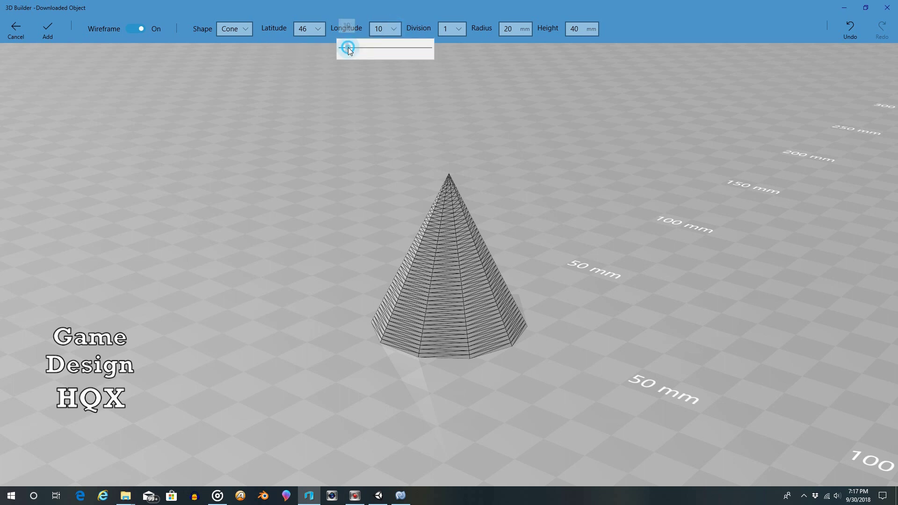
drag(348, 47, 383, 117)
click(372, 152)
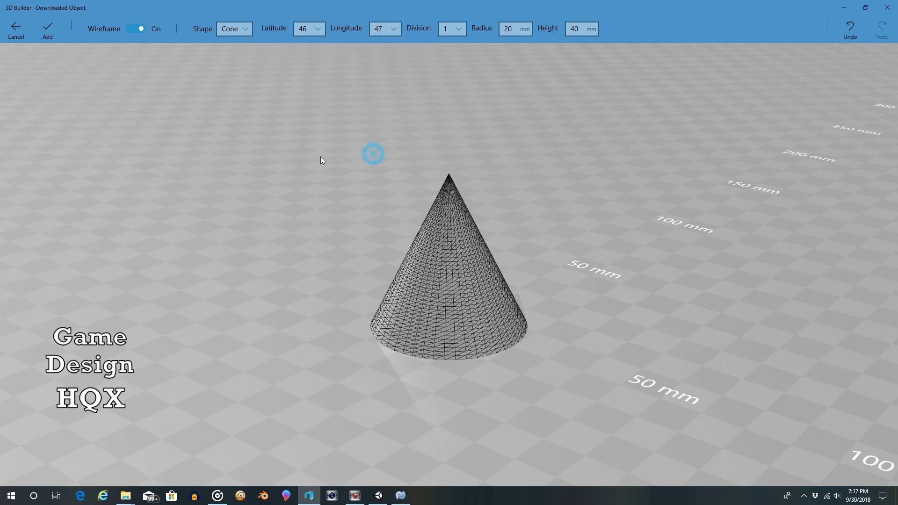
drag(321, 150, 439, 150)
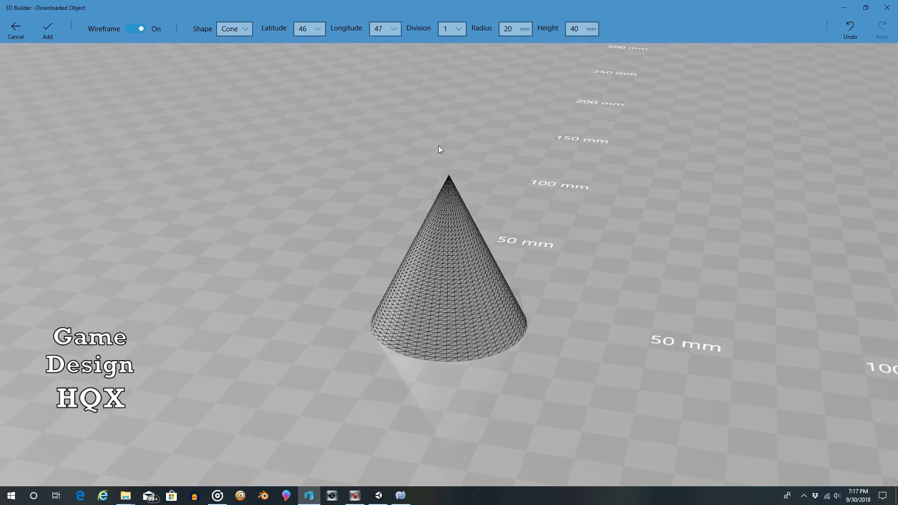
Step: Set the cone's division count to 65 and orbit to inspect the denser mesh
click(456, 29)
click(466, 47)
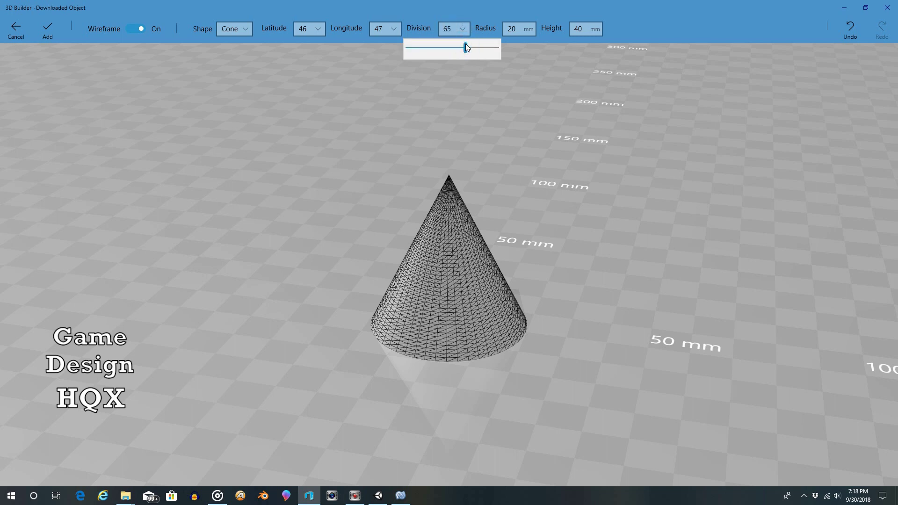
click(461, 99)
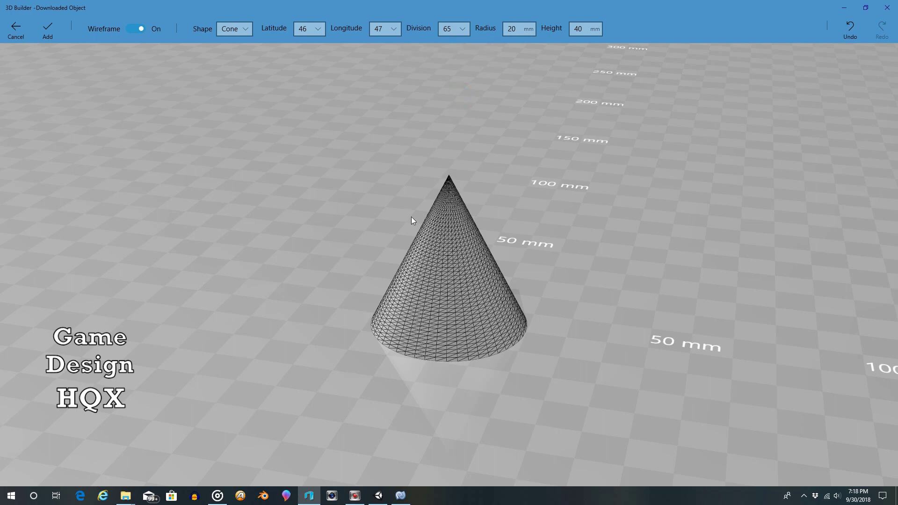
drag(285, 231, 426, 206)
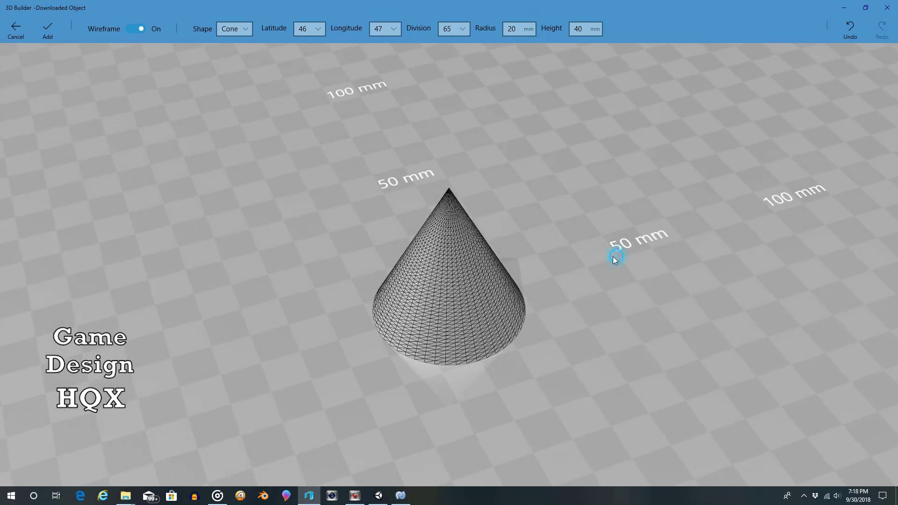
drag(618, 257, 502, 178)
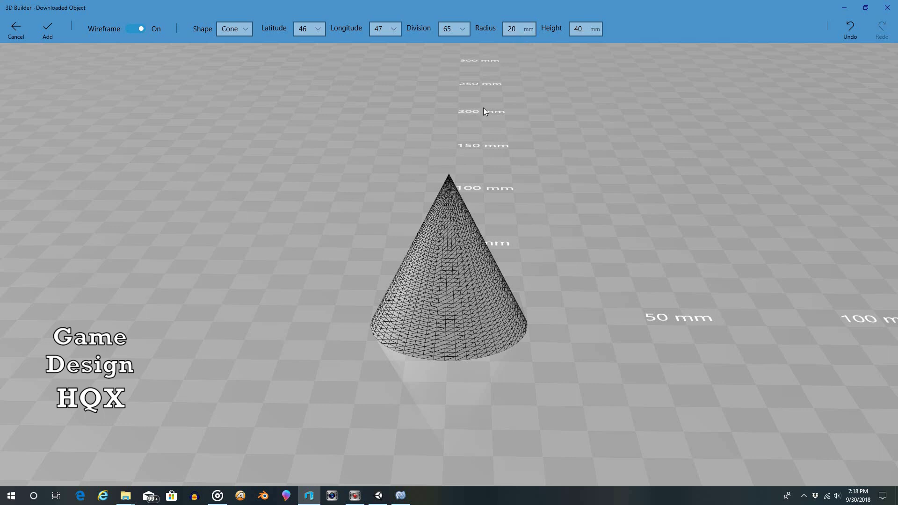
Step: Set the cone's radius to 90 mm and look over the widened cone
click(519, 28)
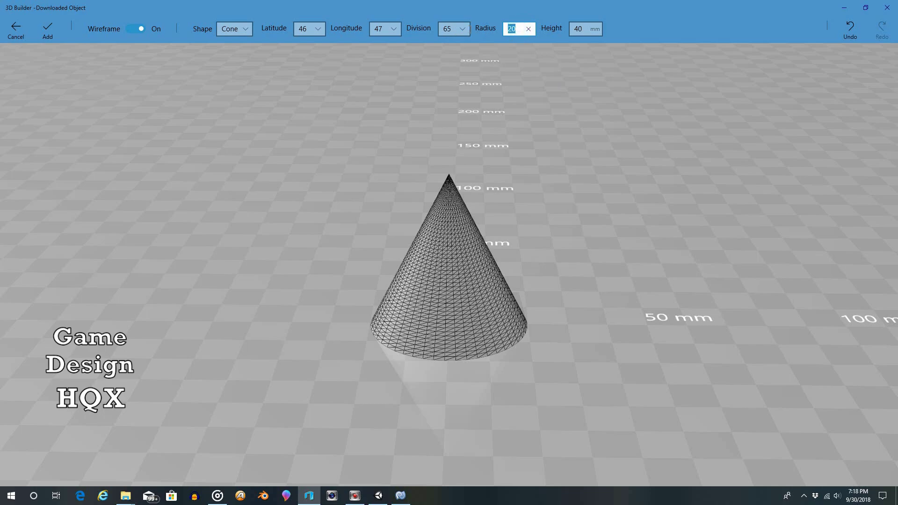
text(90)
key(Return)
drag(602, 190, 439, 259)
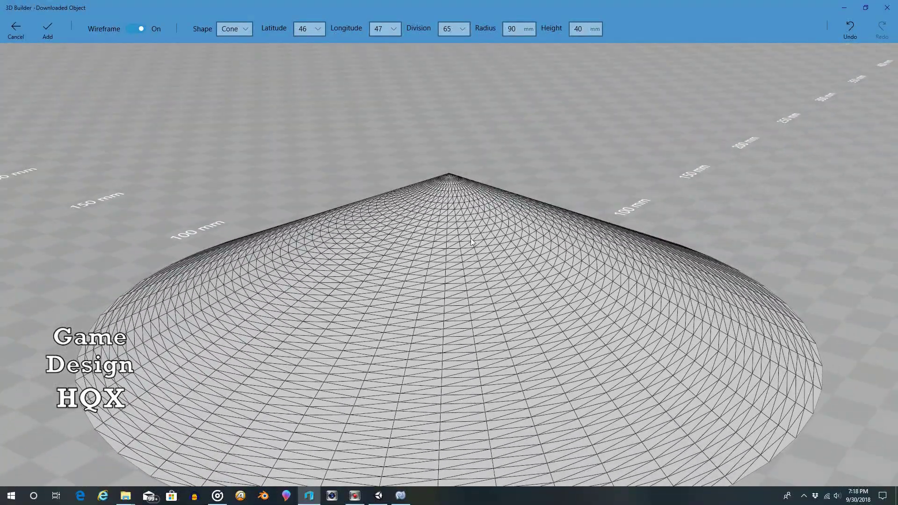
drag(559, 139, 343, 135)
scroll(386, 138, down, 5)
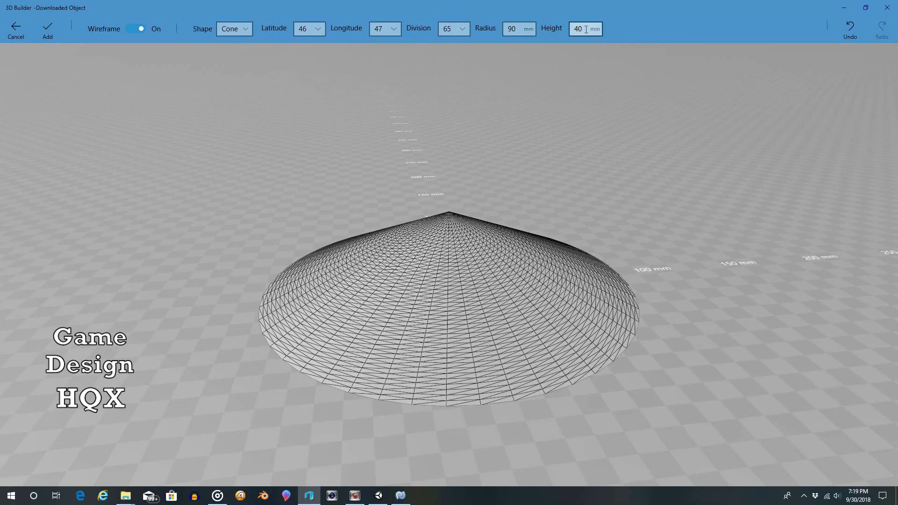
Step: Set the cone's height to 90 mm, correcting the mistaken 9040 entry
click(586, 30)
text(90)
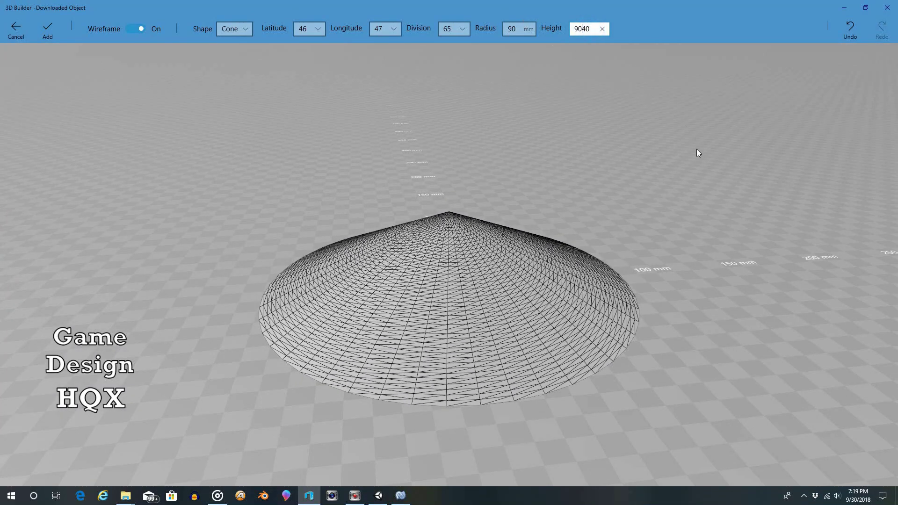
key(Return)
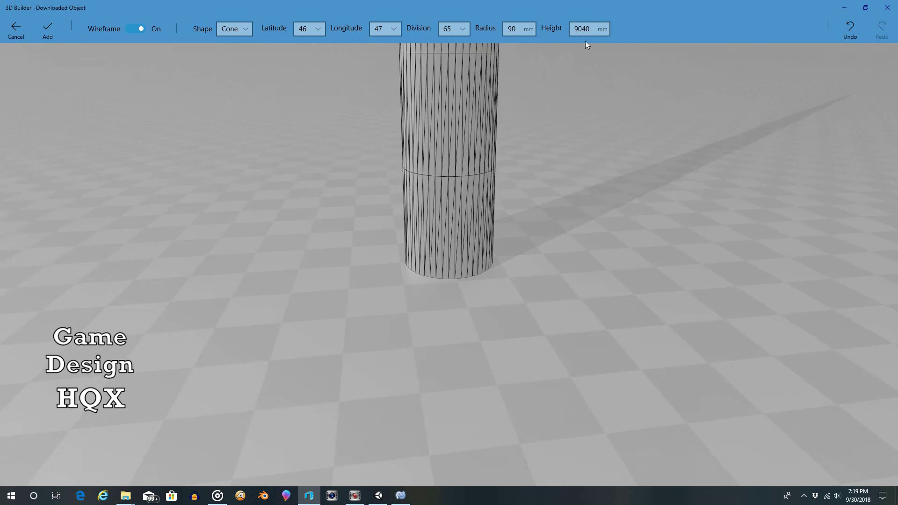
click(588, 28)
double_click(589, 29)
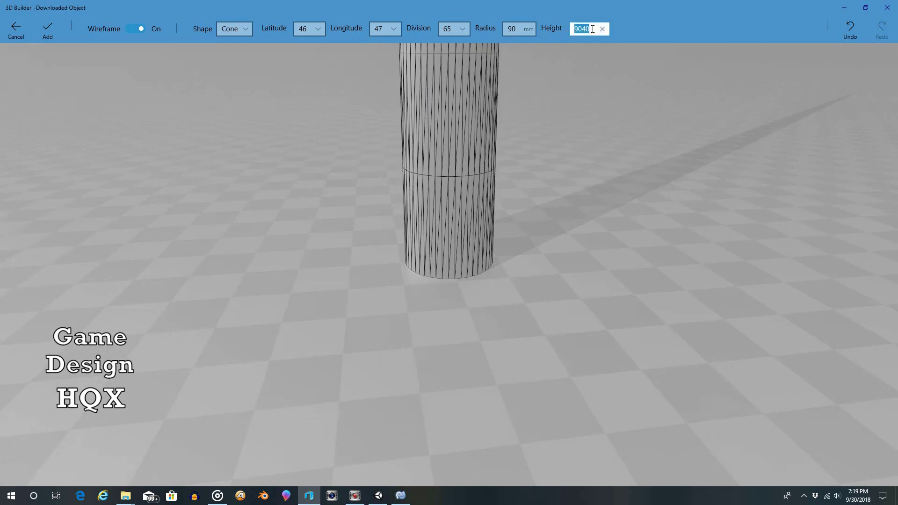
text(90)
key(Return)
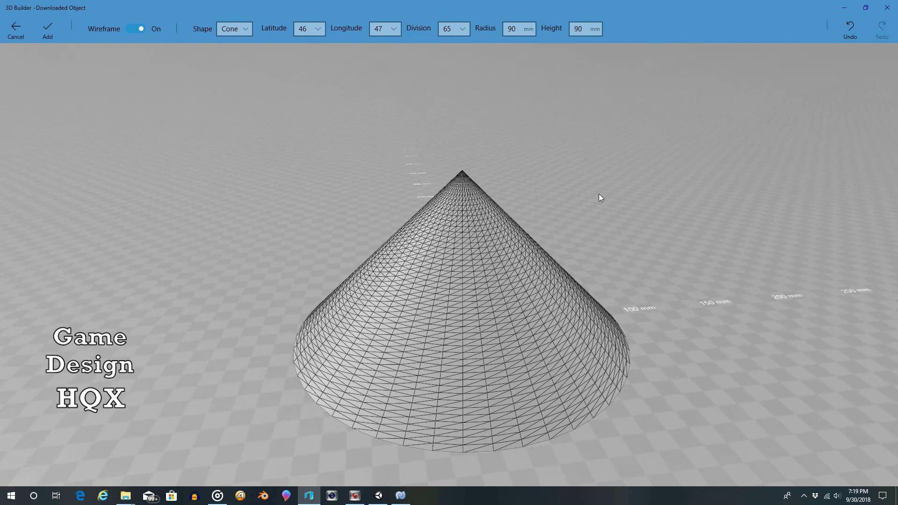
right_drag(599, 194, 465, 130)
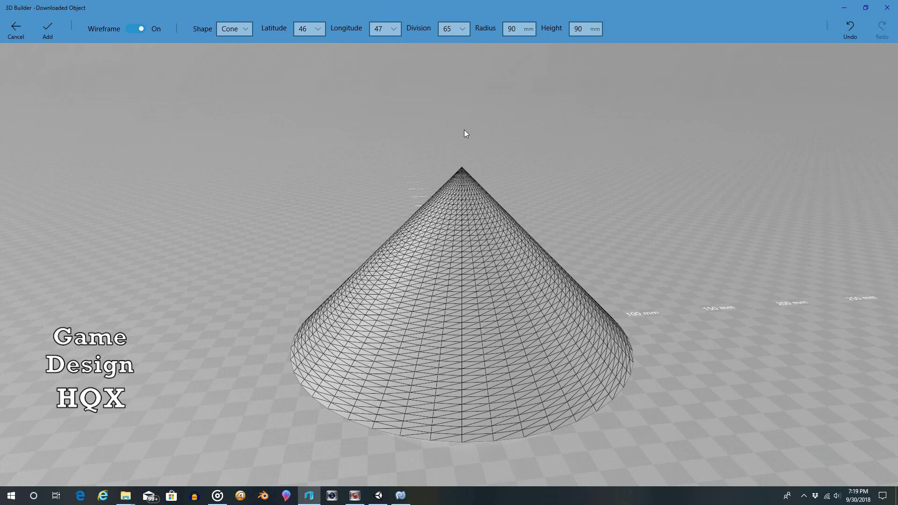
Step: Place the 90 mm custom cone on the plate, inspect it, then delete it
click(52, 29)
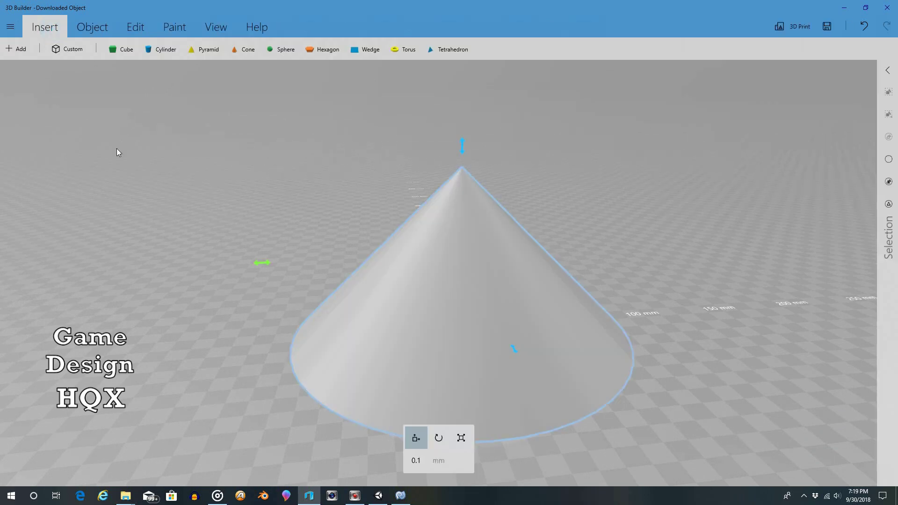
right_drag(260, 119, 130, 187)
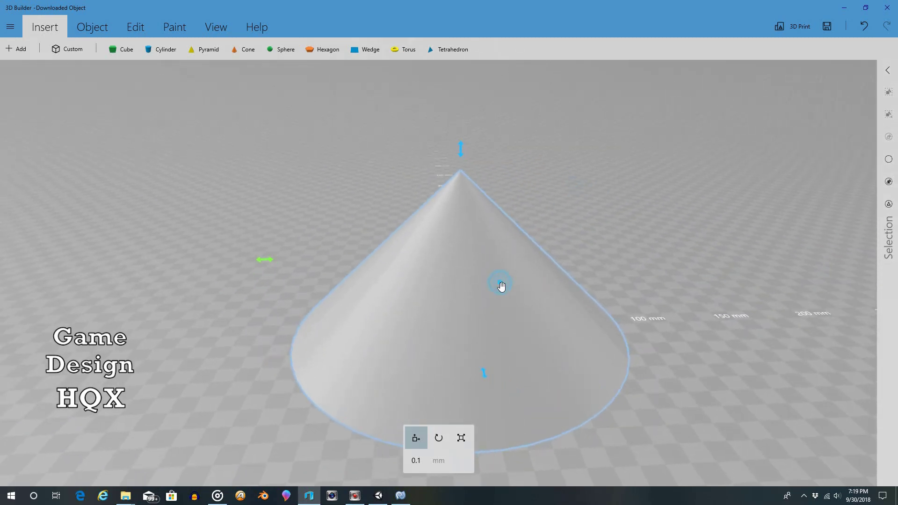
key(Delete)
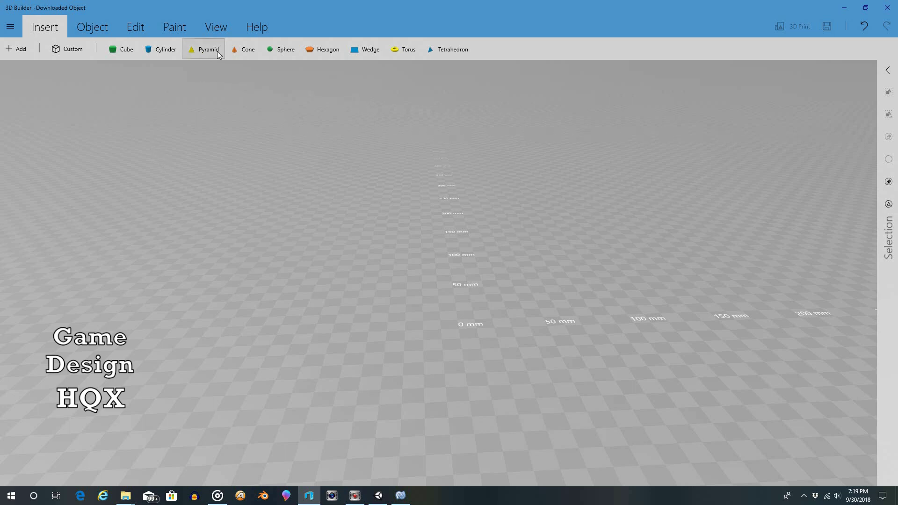
click(240, 49)
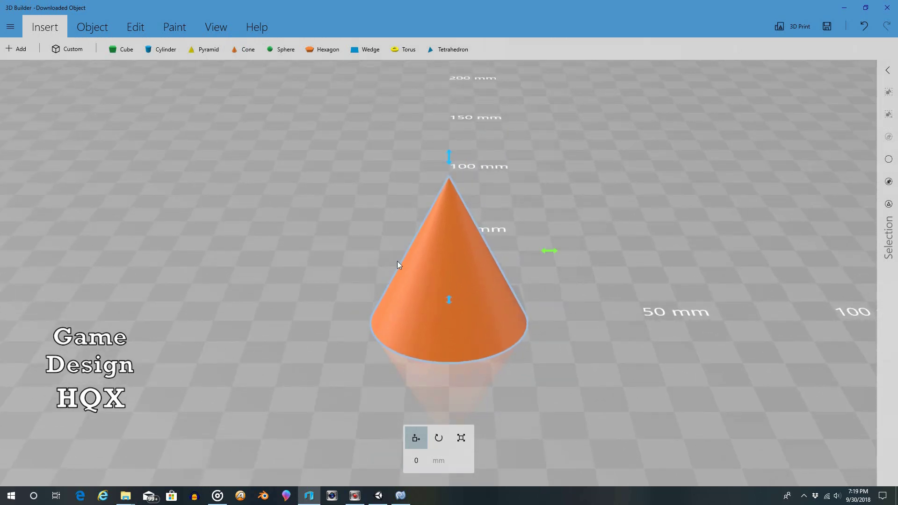
click(460, 437)
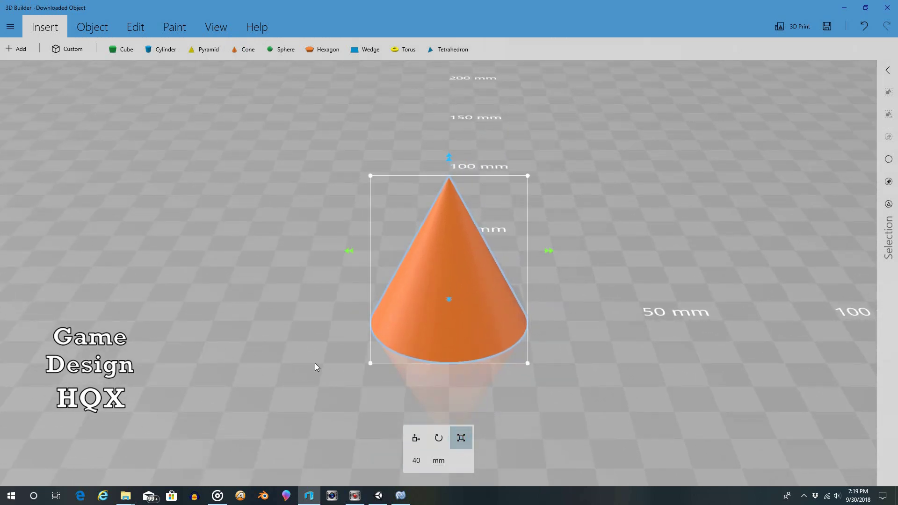
drag(265, 368, 566, 375)
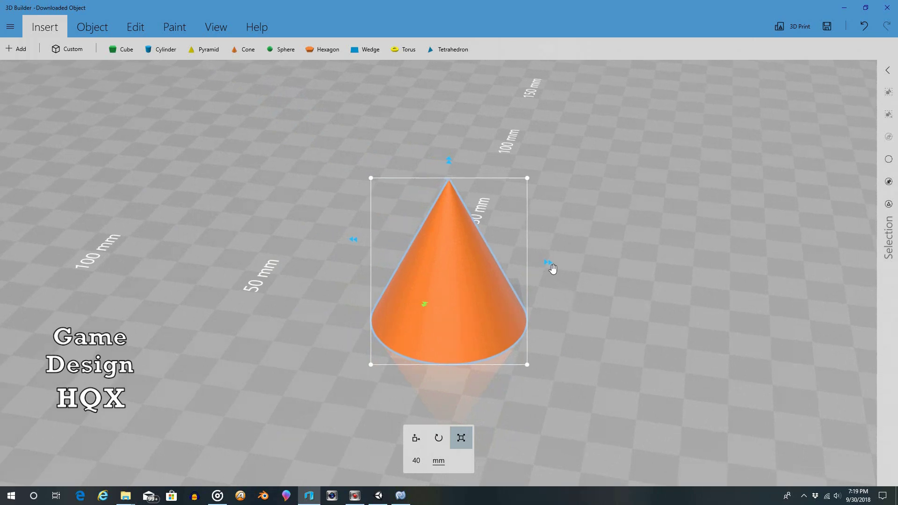
drag(548, 263, 651, 275)
drag(709, 291, 447, 301)
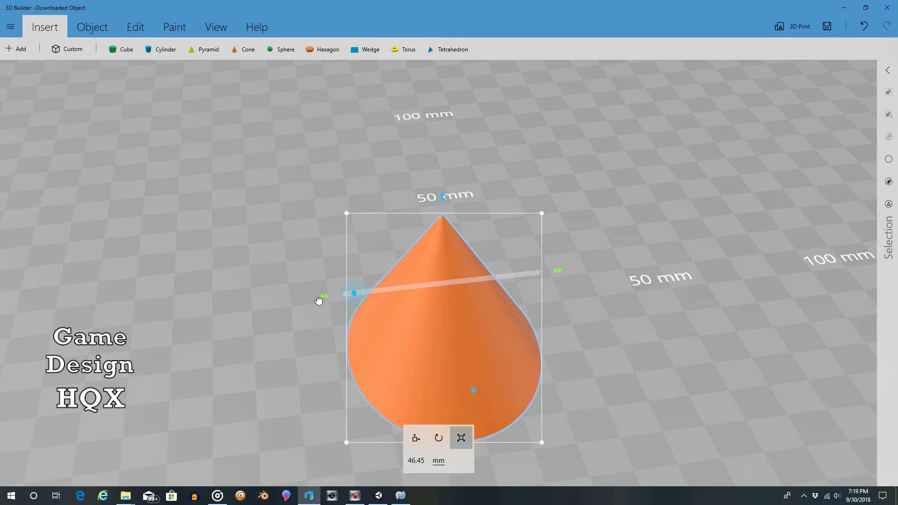
drag(319, 301, 137, 263)
key(Delete)
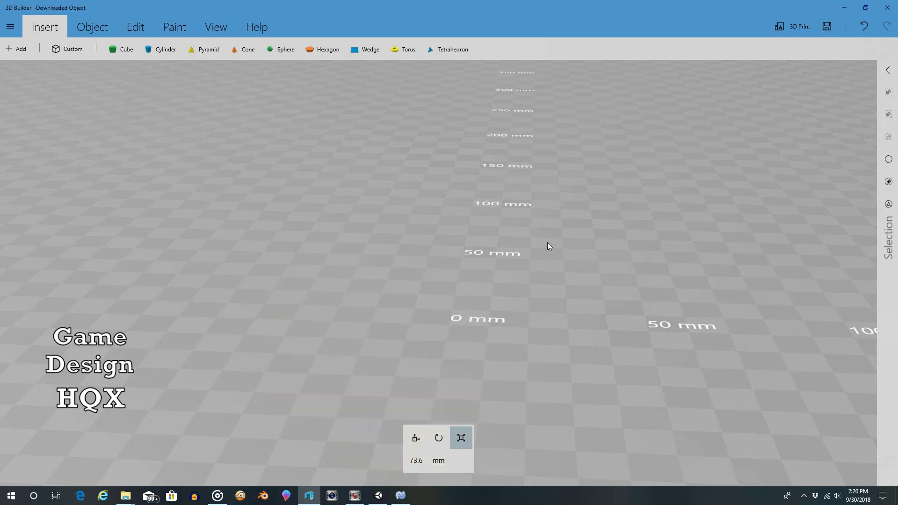
Step: Change a new custom primitive's shape to a torus with 20 mm radius and 10 mm inner radius
drag(403, 191, 391, 187)
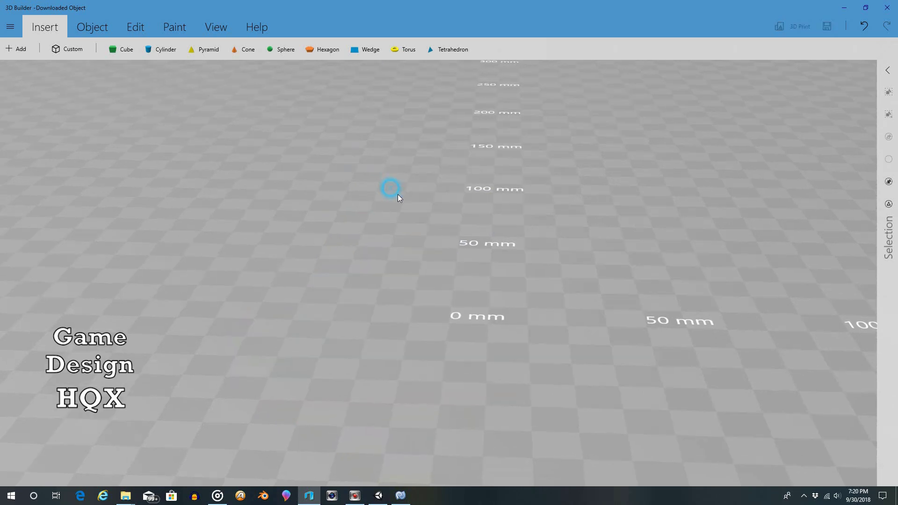
click(78, 49)
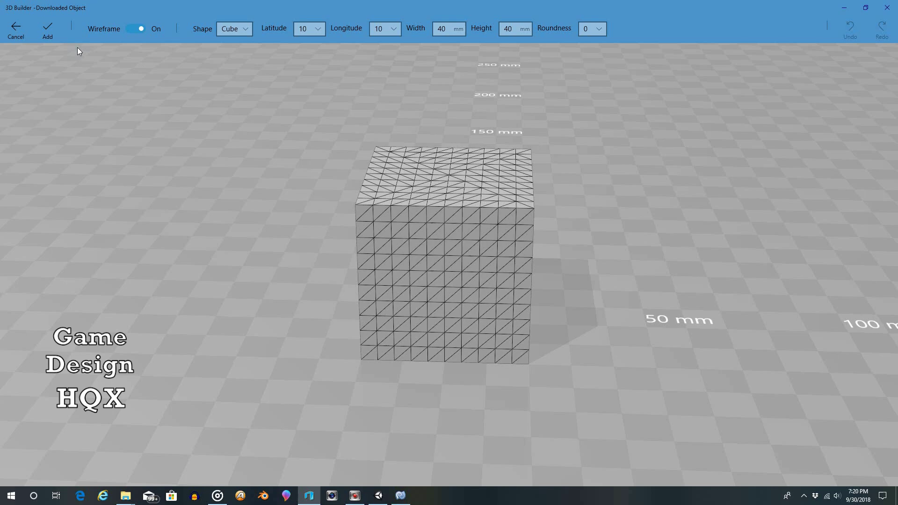
click(250, 27)
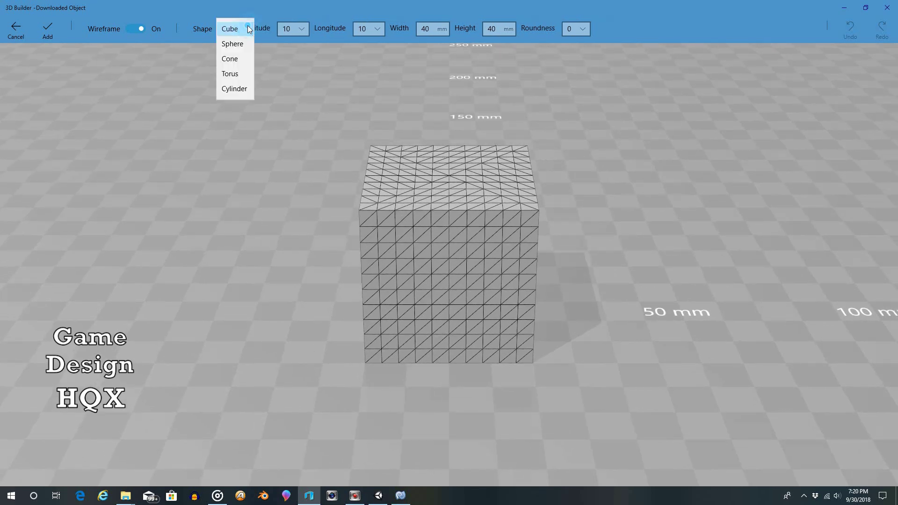
click(235, 74)
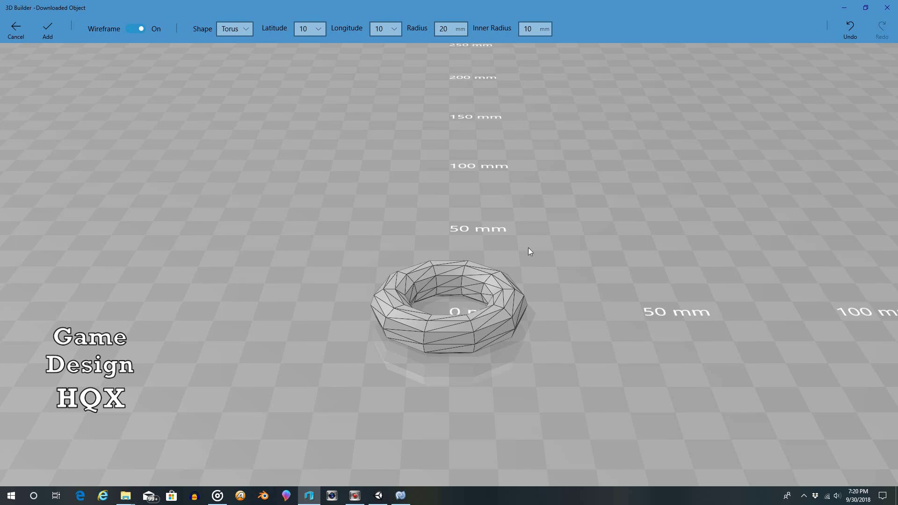
drag(529, 251, 535, 307)
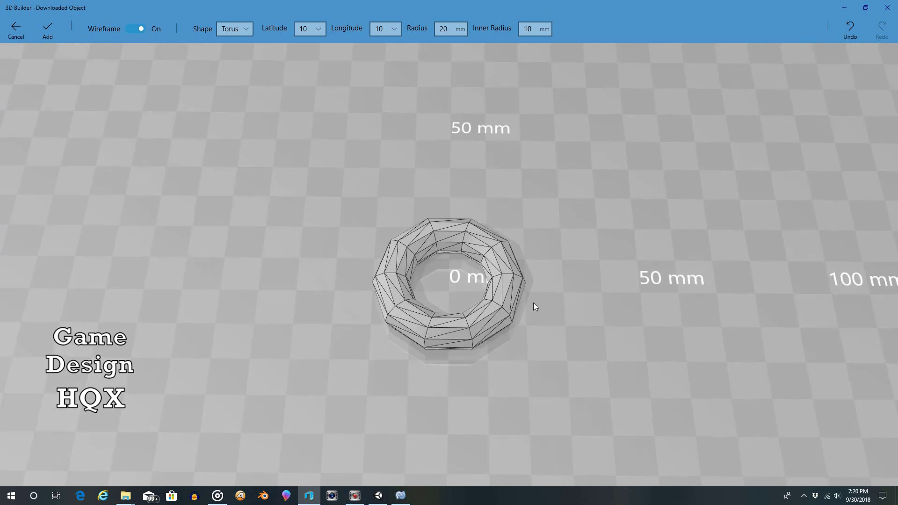
Step: Try torus inner radius values of 4 mm and then 2 mm, checking the shape
click(531, 29)
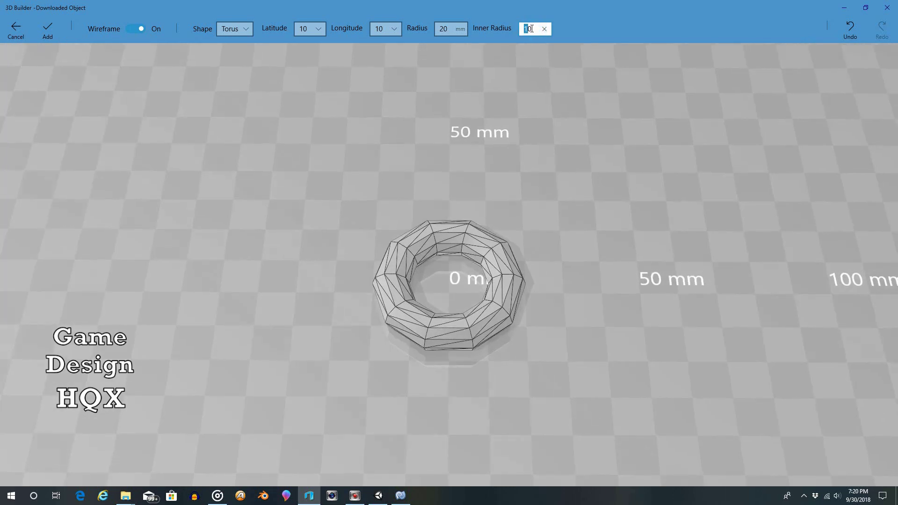
text(4)
click(534, 219)
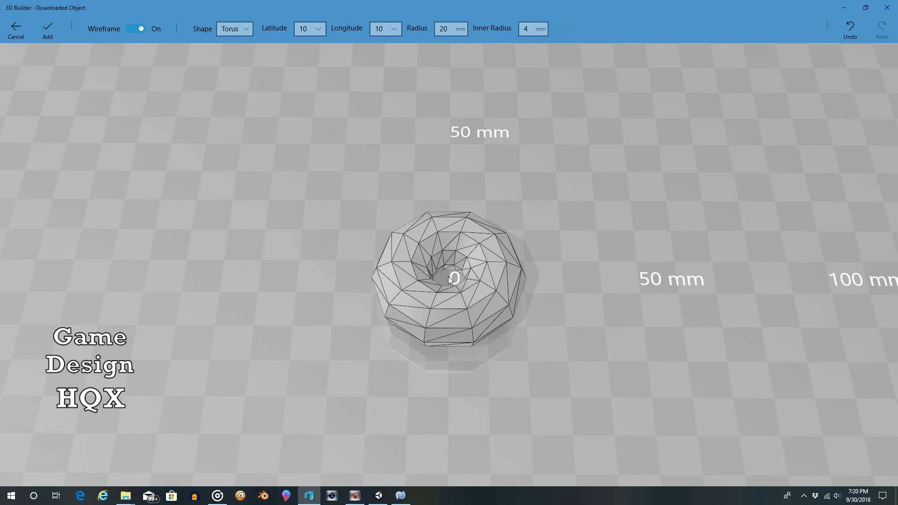
drag(500, 247, 539, 227)
click(526, 29)
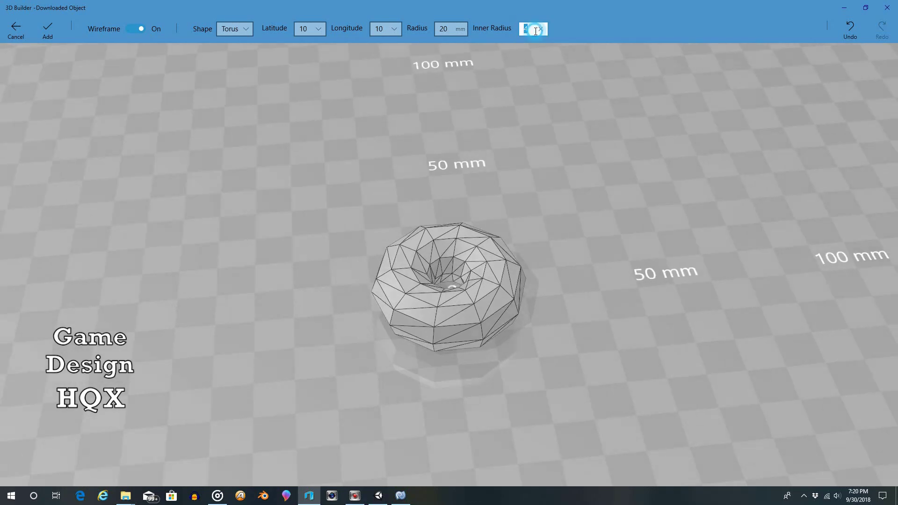
text(25)
click(550, 117)
drag(565, 137, 450, 167)
scroll(487, 270, up, 8)
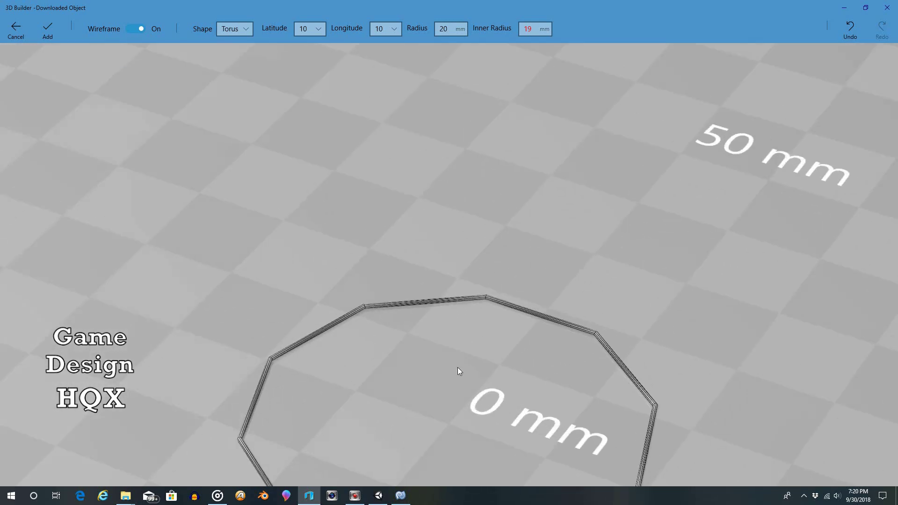
drag(451, 392, 467, 274)
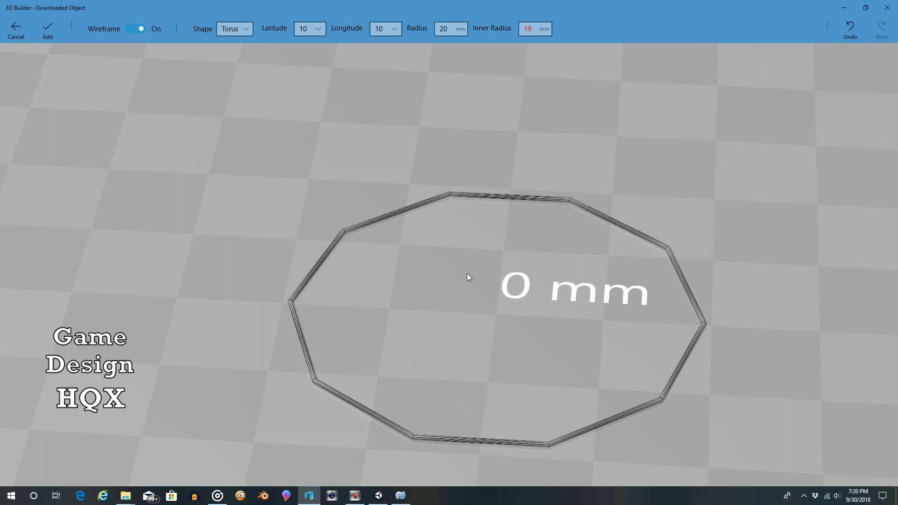
Step: Reduce the torus inner radius to 1 mm and raise latitude segments to 31
click(535, 29)
text(15)
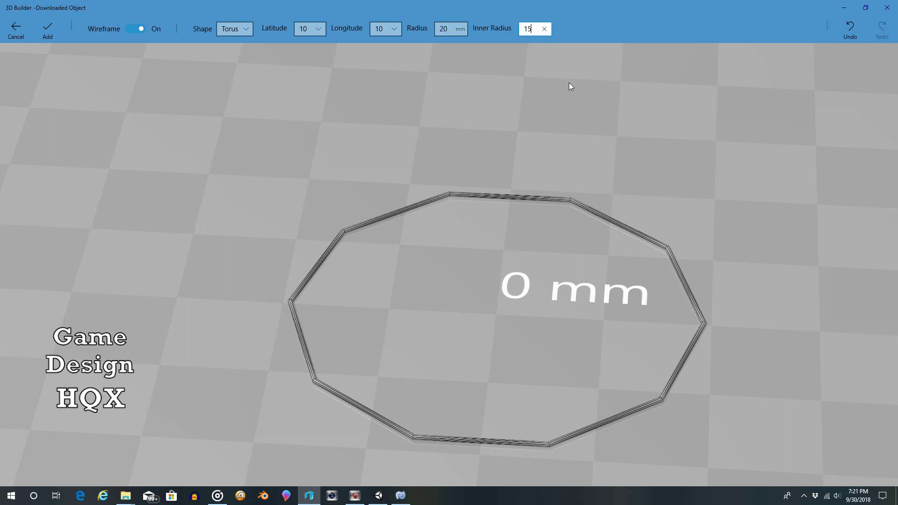
click(565, 96)
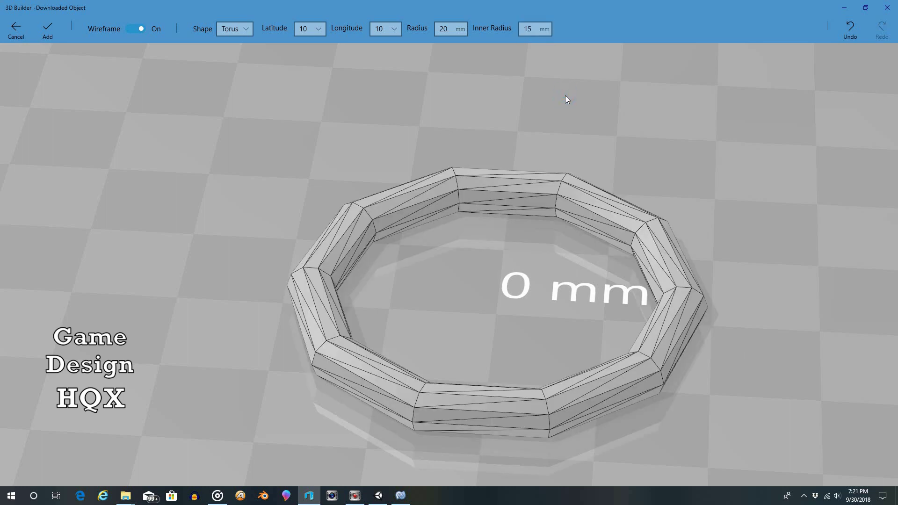
click(530, 30)
key(BackSpace)
click(318, 33)
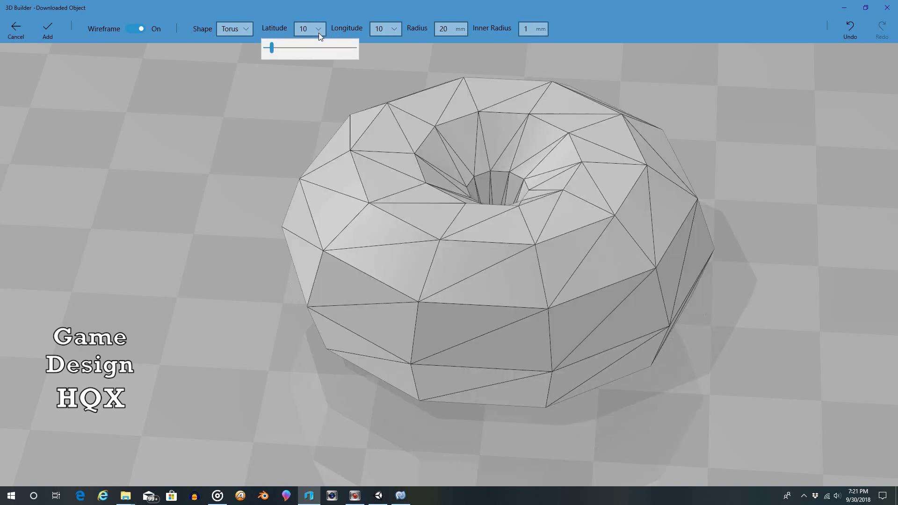
click(291, 49)
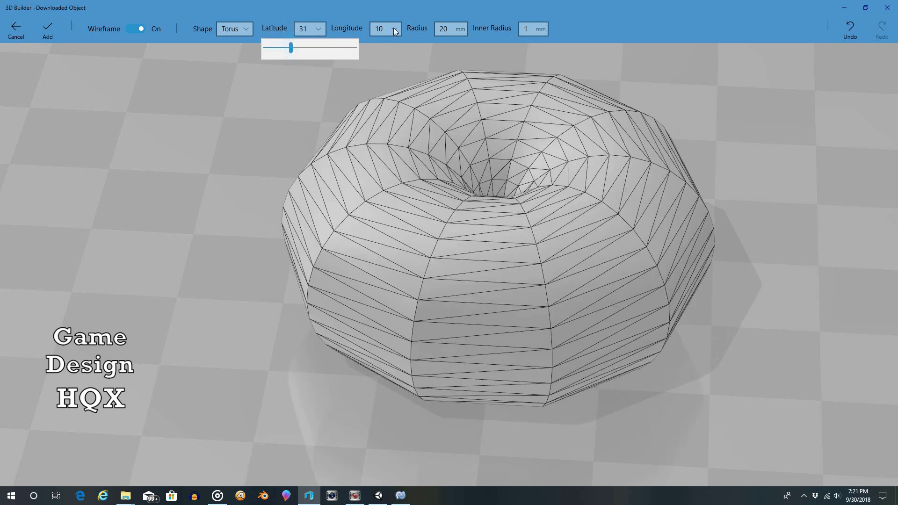
Step: Raise the torus longitude segments to 46
click(393, 31)
click(394, 31)
click(381, 45)
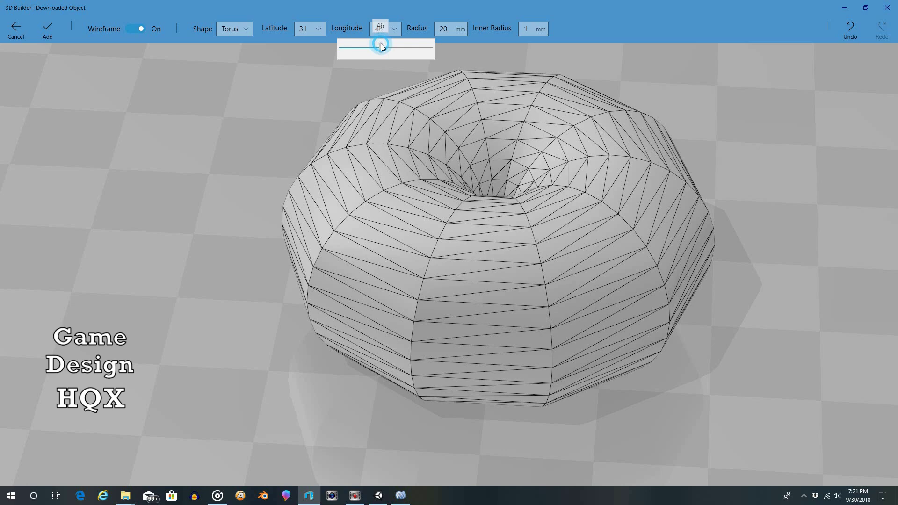
click(551, 53)
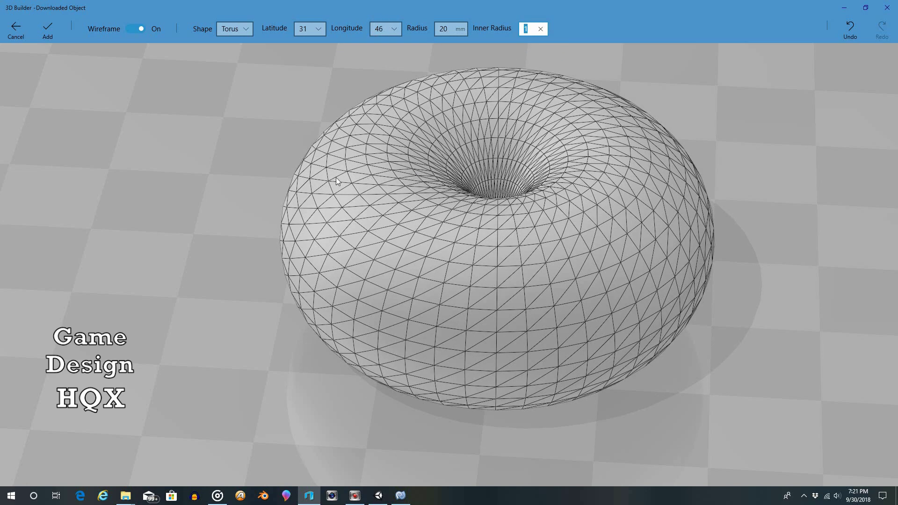
Step: Set the torus inner radius to 15 mm and inspect the thin ring
click(533, 27)
drag(616, 102, 644, 140)
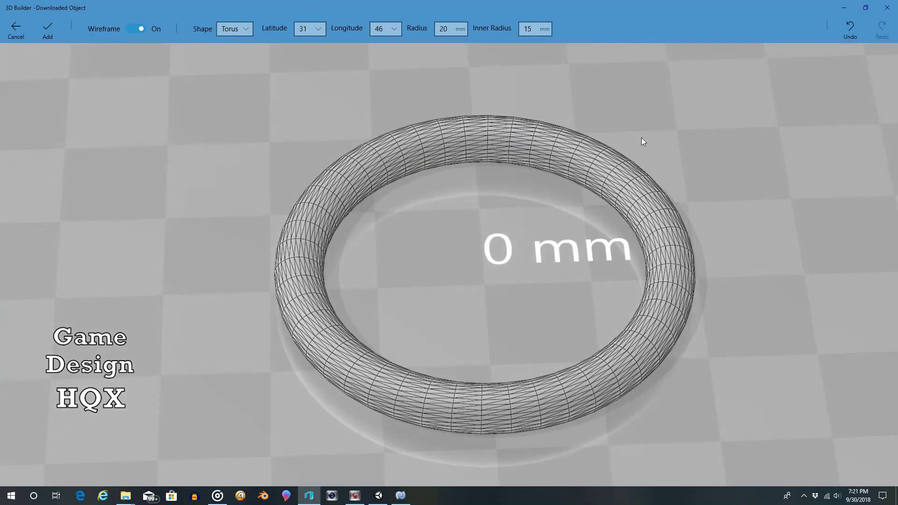
scroll(644, 140, down, 2)
drag(168, 254, 257, 253)
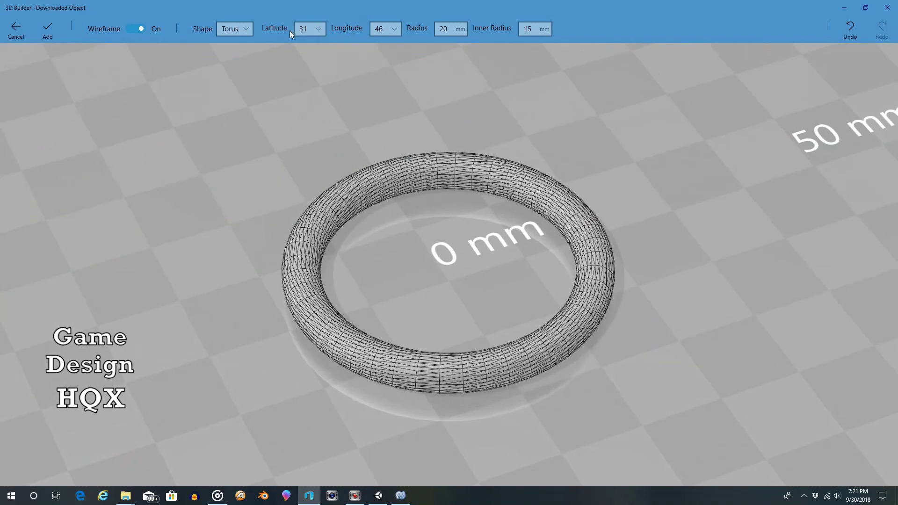
drag(560, 128, 461, 177)
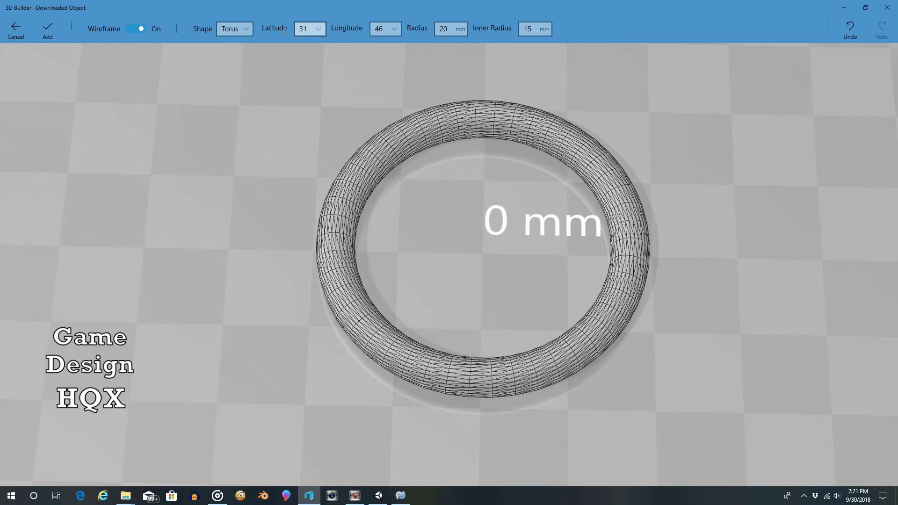
drag(403, 60, 408, 54)
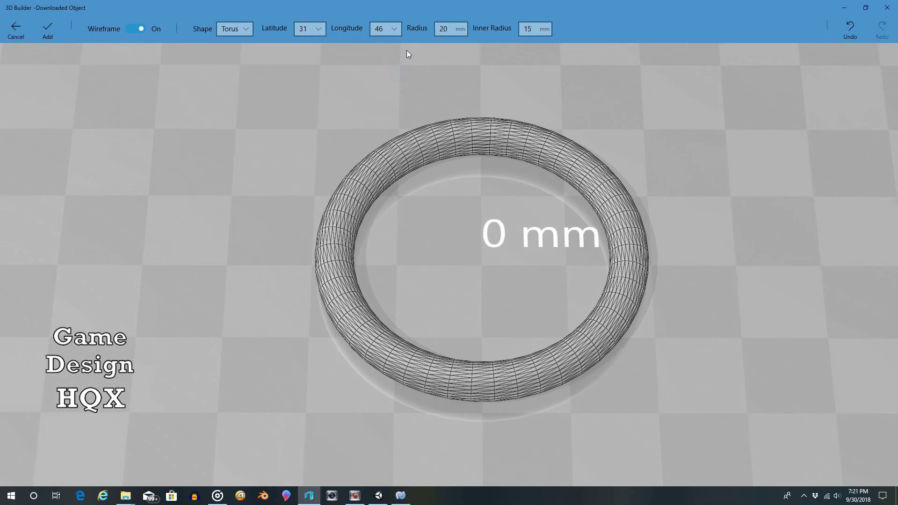
Step: Change the torus inner radius from 15 to 17 mm and view the slimmer ring
click(532, 30)
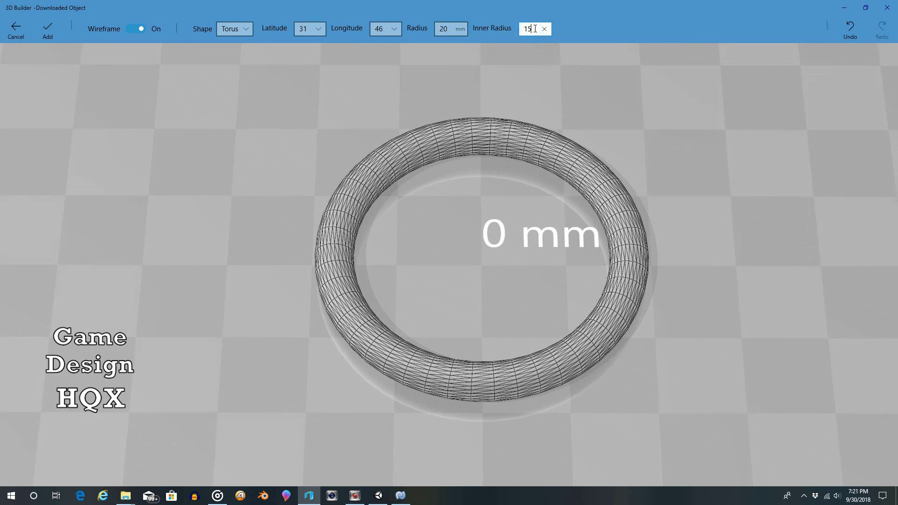
key(BackSpace)
text(7)
click(596, 92)
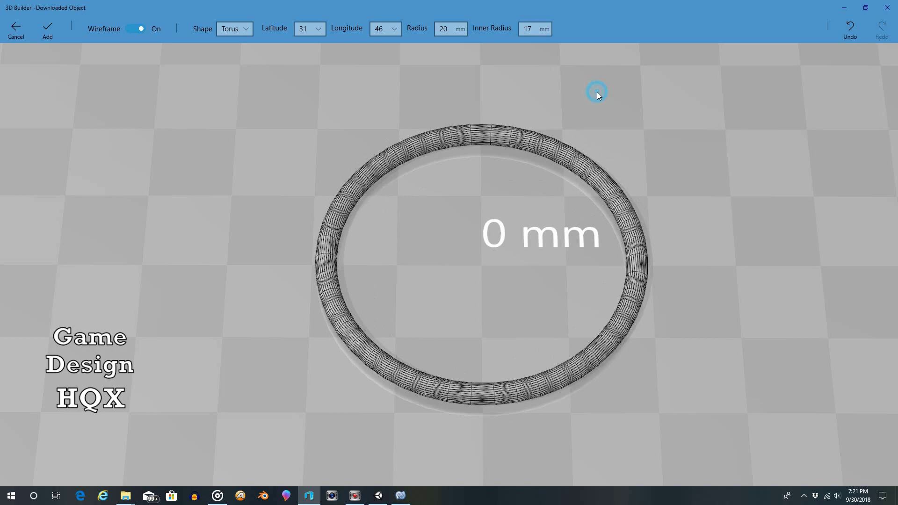
drag(619, 106, 559, 34)
drag(273, 243, 542, 218)
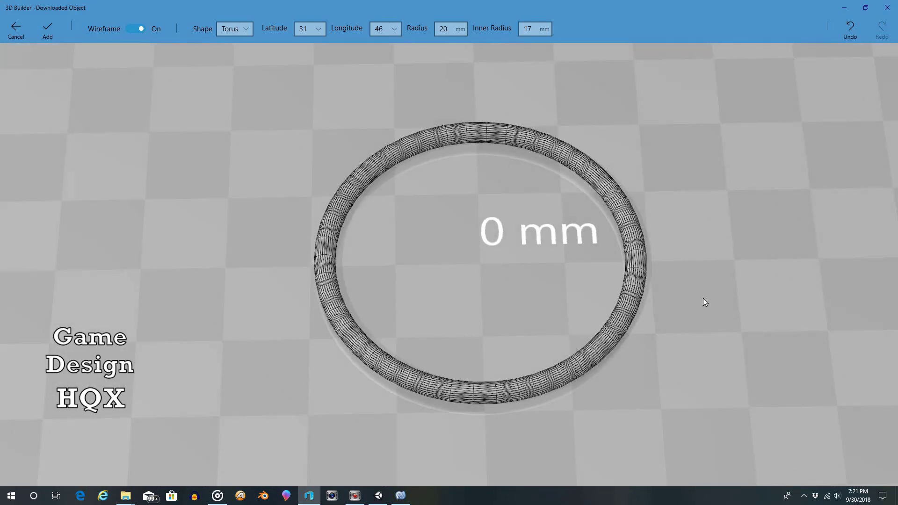
drag(703, 302, 687, 217)
scroll(702, 230, down, 5)
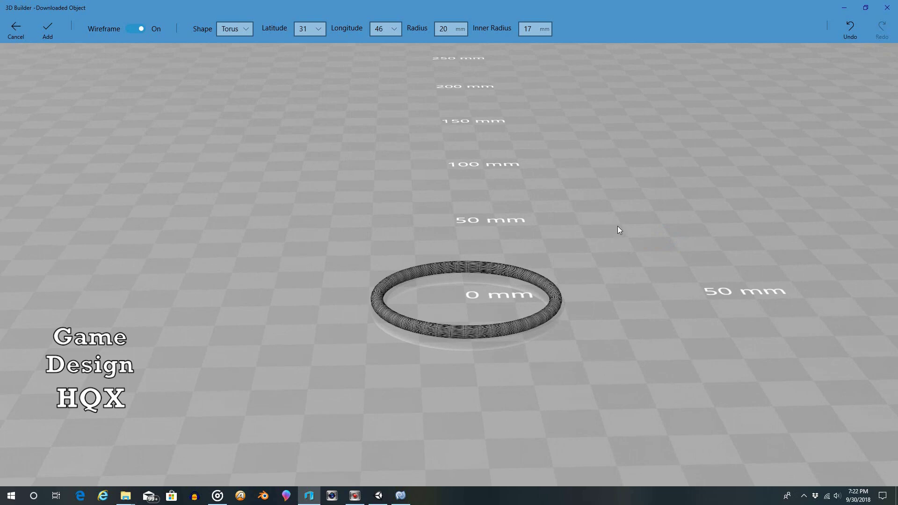
drag(618, 229, 522, 196)
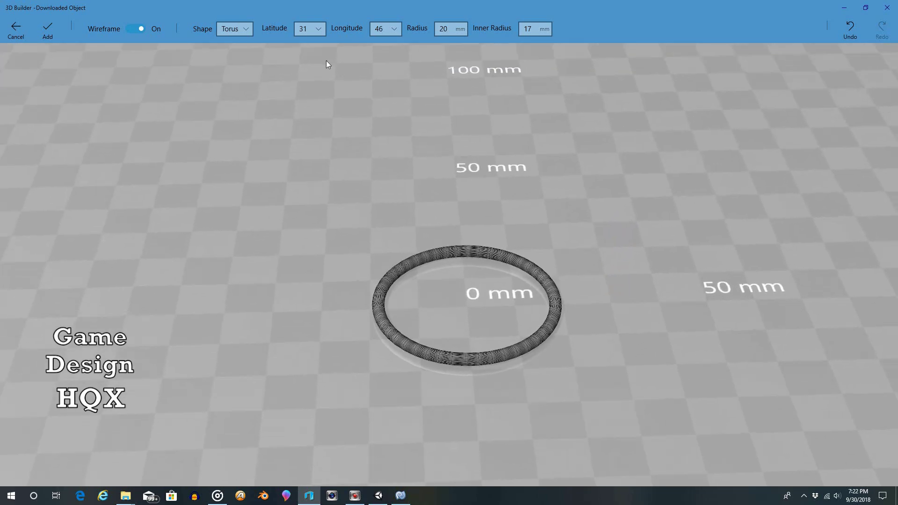
Step: Set the torus radius to 30 mm and its inner radius to 22 mm
click(451, 30)
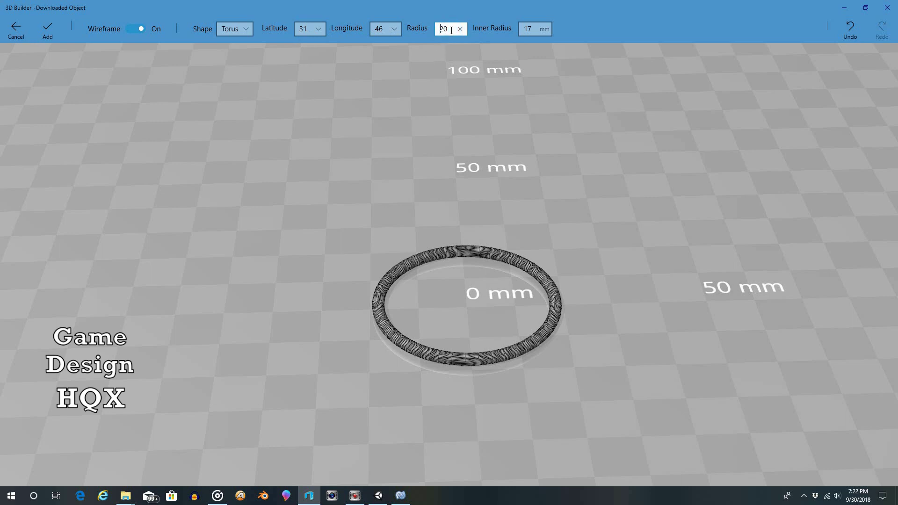
drag(451, 30, 432, 30)
text(30)
click(599, 101)
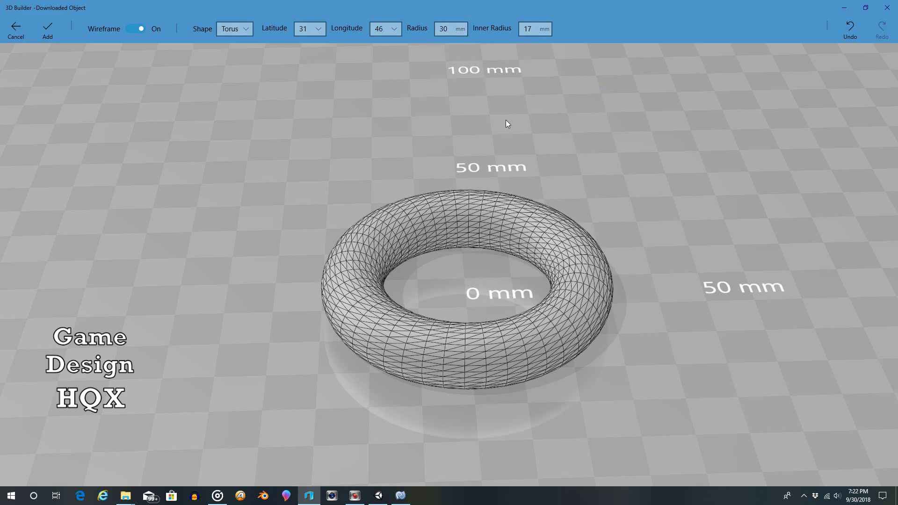
drag(506, 120, 530, 149)
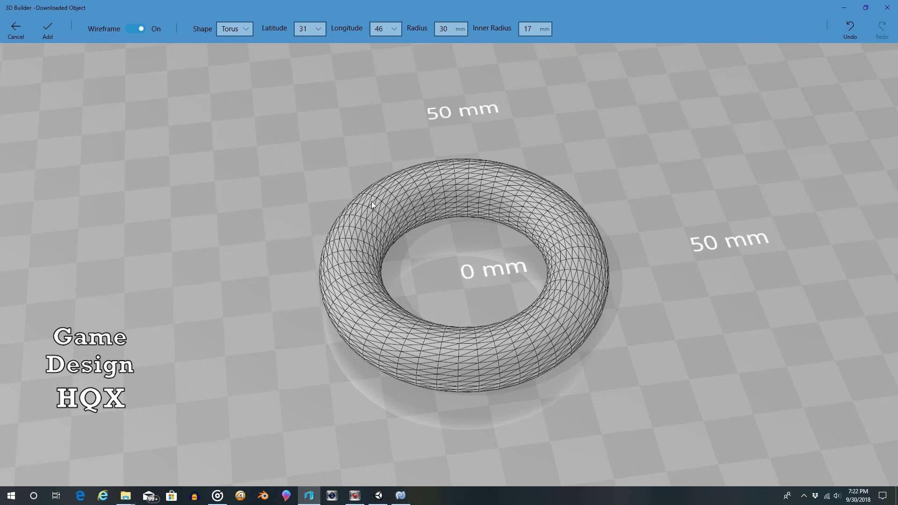
click(524, 31)
text(22)
key(Return)
drag(641, 137, 543, 60)
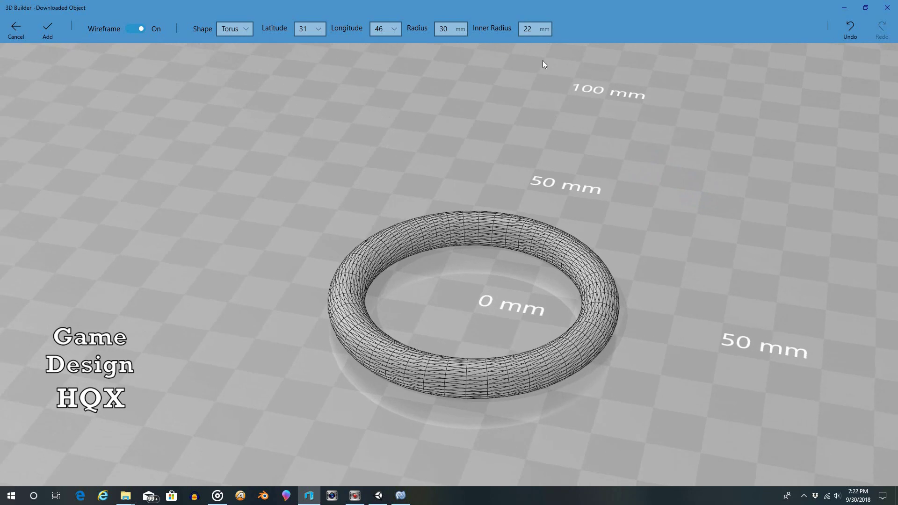
drag(116, 176, 164, 181)
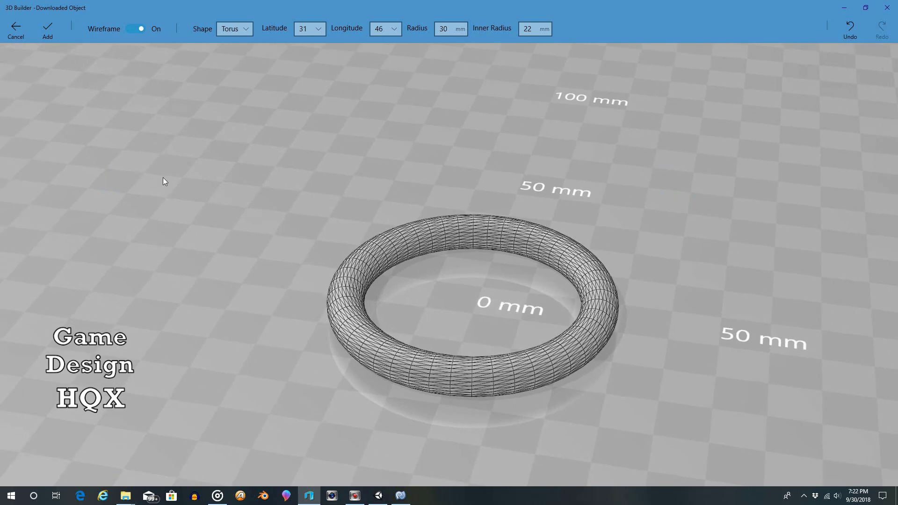
Step: Add the thin custom torus ring to the scene as a solid
click(49, 31)
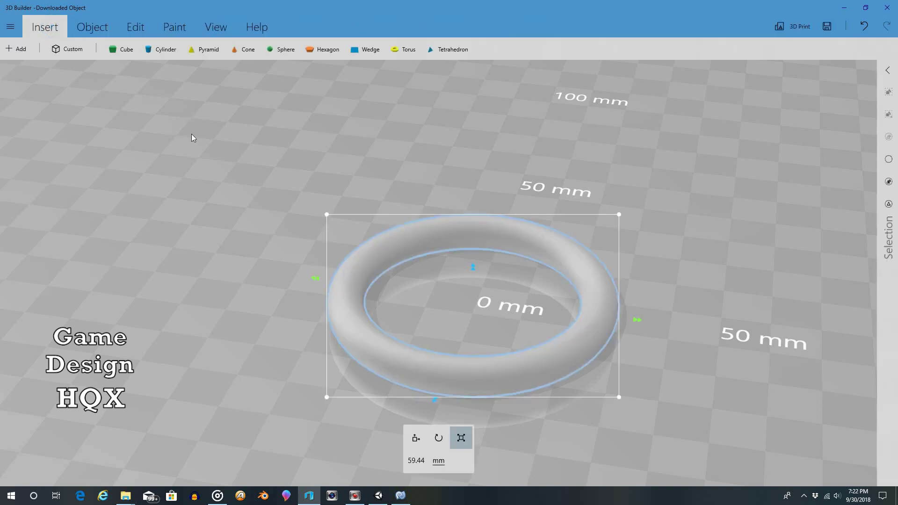
drag(179, 138, 449, 252)
drag(220, 185, 215, 184)
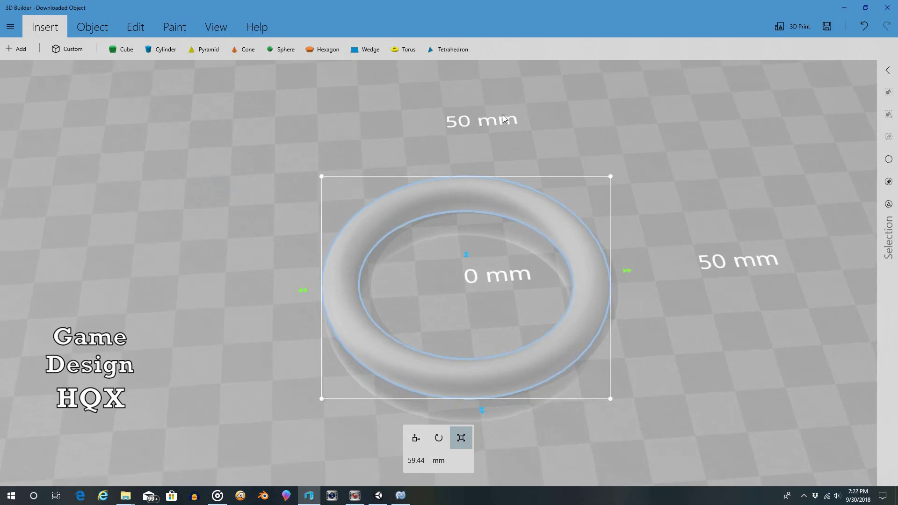
Step: Insert a standard yellow torus, then delete it, leaving the thin ring alone
click(405, 49)
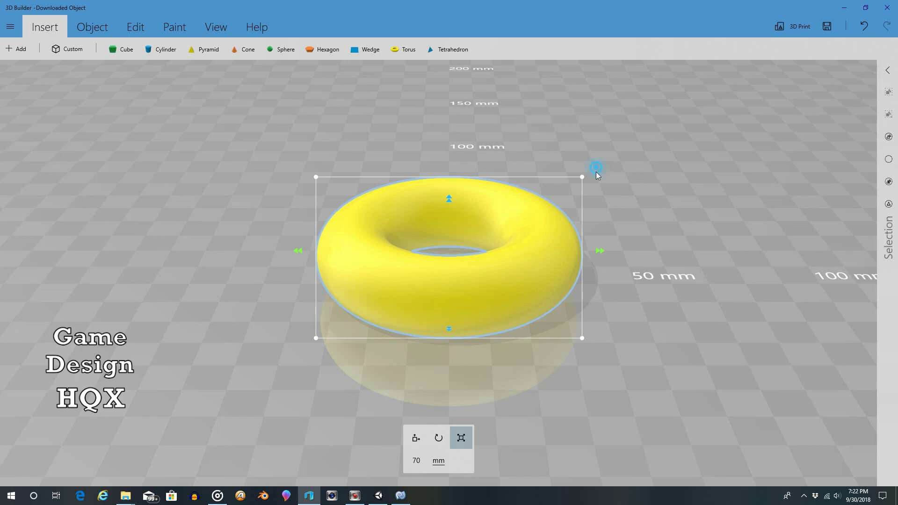
mouse_move(596, 172)
mouse_down()
mouse_move(590, 240)
mouse_move(602, 170)
mouse_up()
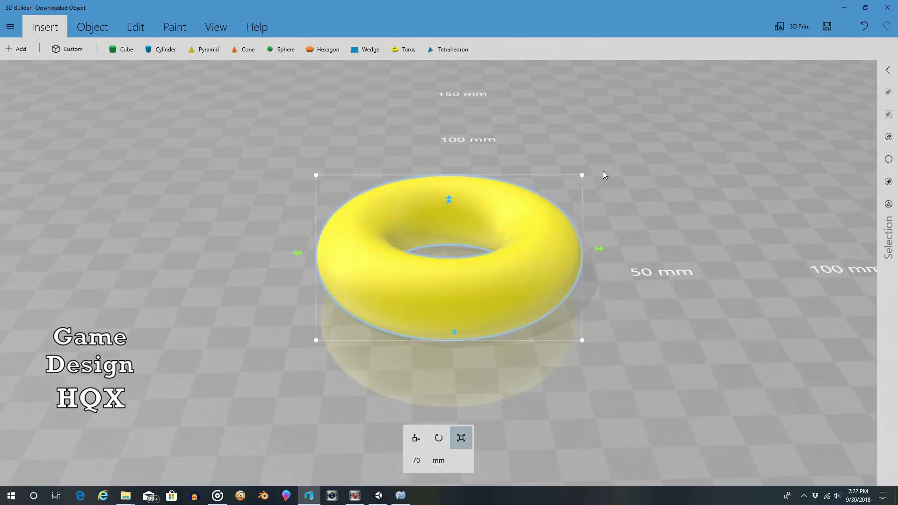
key(Delete)
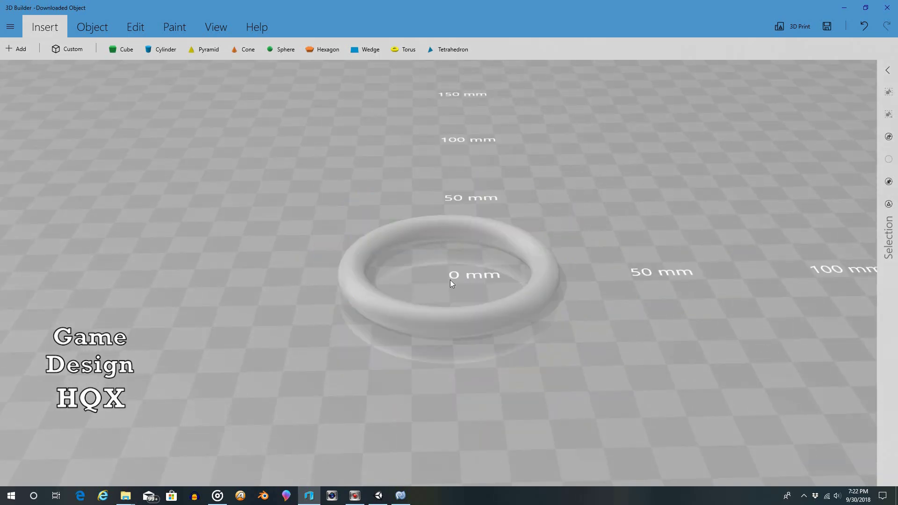
drag(511, 174, 549, 155)
drag(553, 195, 521, 233)
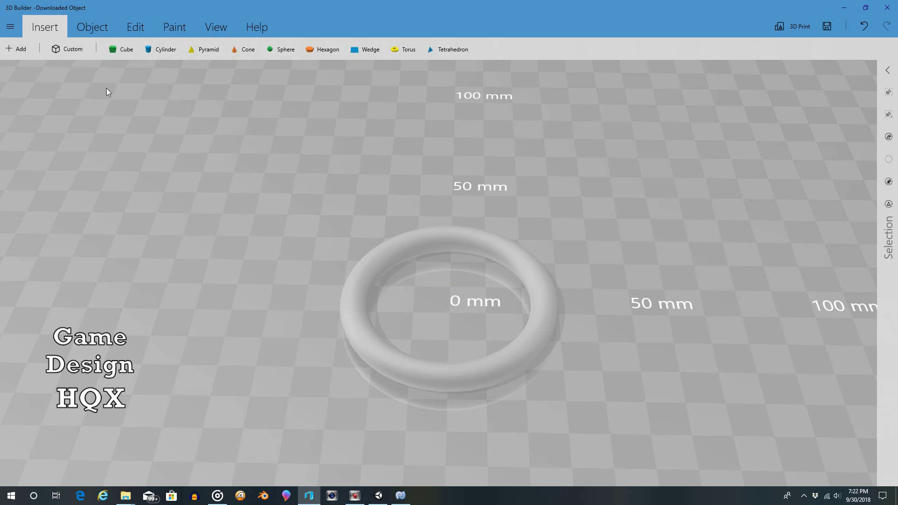
Step: Delete the thin ring and start a custom cylinder with 20 mm radius and 40 mm height
click(394, 269)
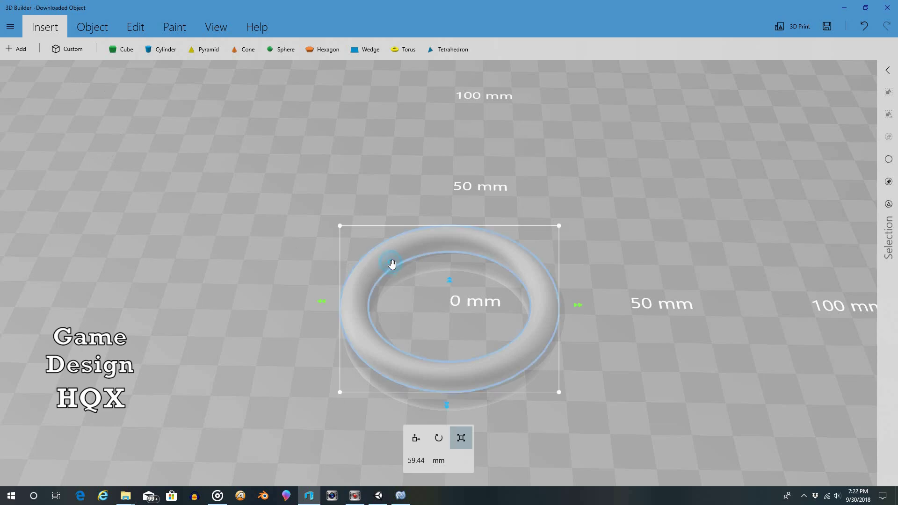
key(Delete)
click(61, 49)
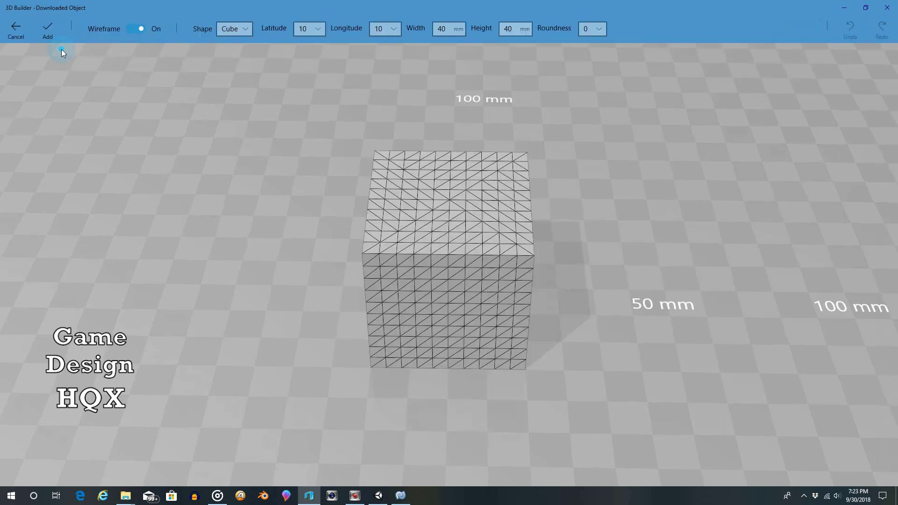
click(247, 29)
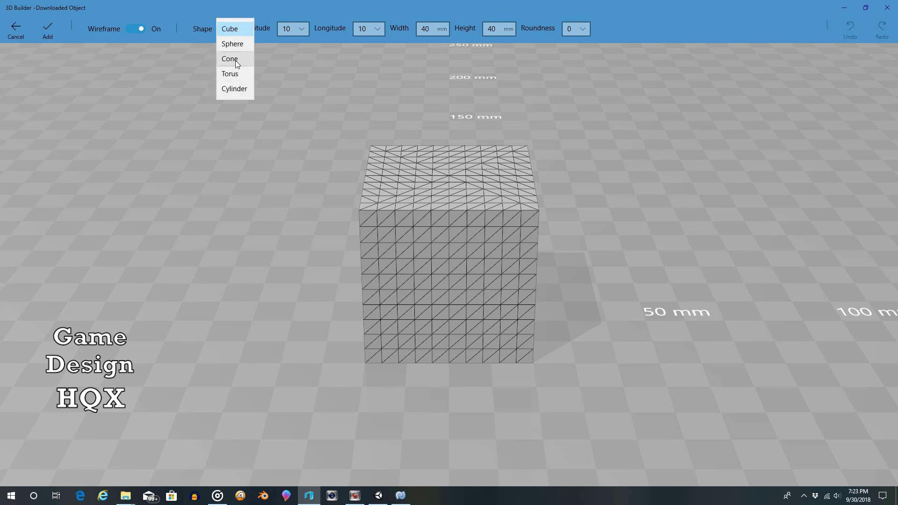
click(232, 88)
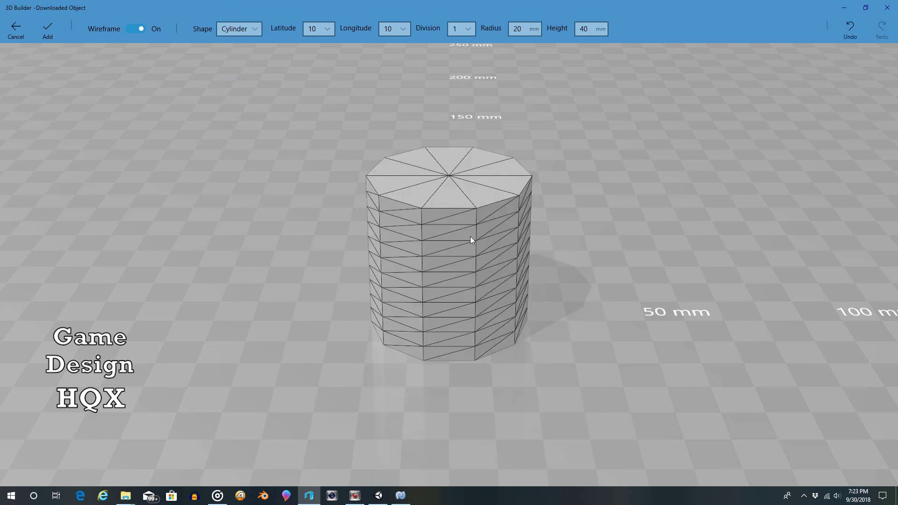
drag(569, 172, 528, 193)
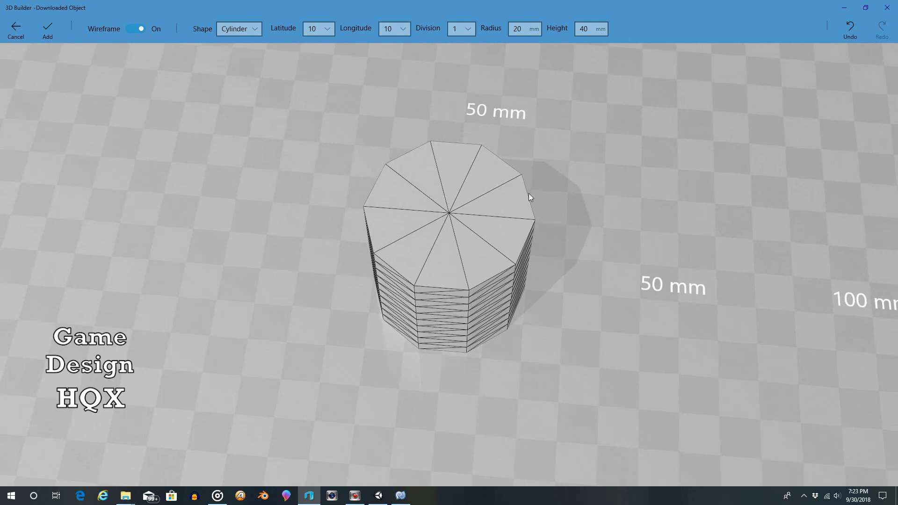
drag(368, 231, 489, 124)
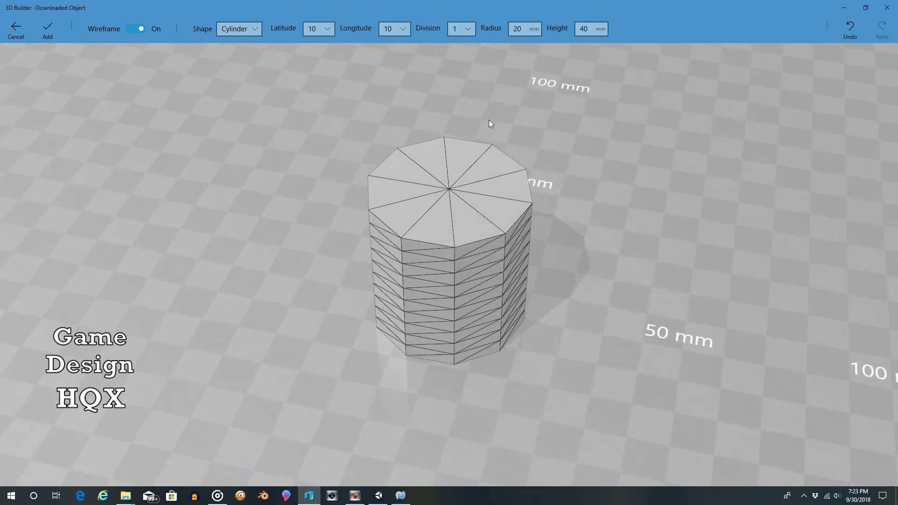
Step: Set the custom cylinder's latitude to 57 and longitude to 53
click(330, 29)
click(329, 46)
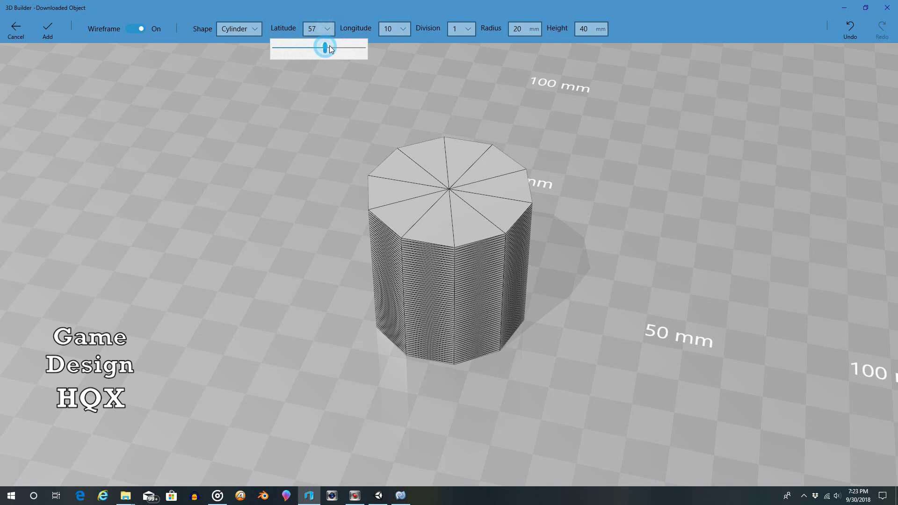
click(405, 31)
click(404, 30)
click(396, 49)
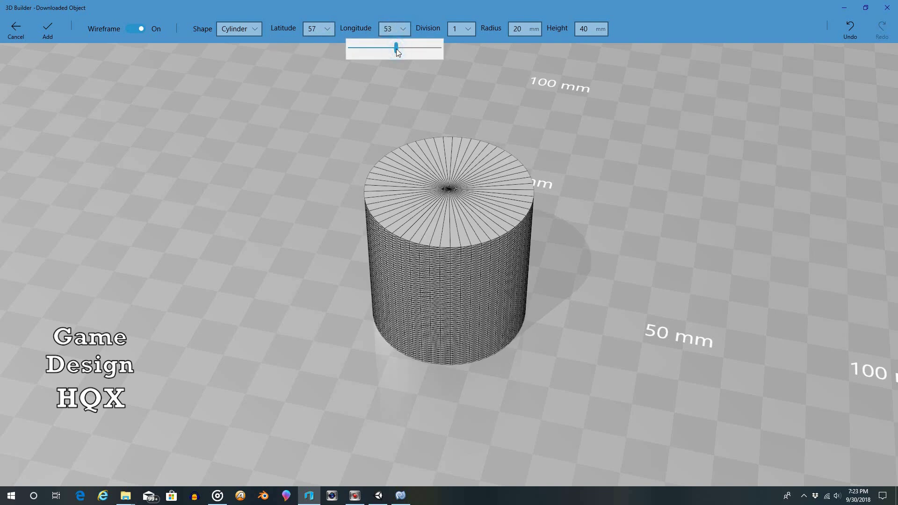
click(557, 117)
click(574, 148)
drag(575, 148, 555, 119)
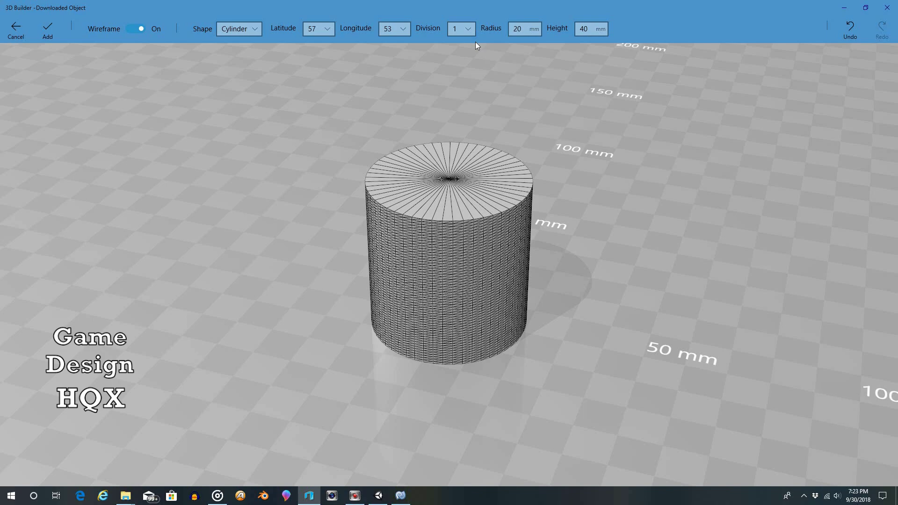
drag(470, 84, 548, 80)
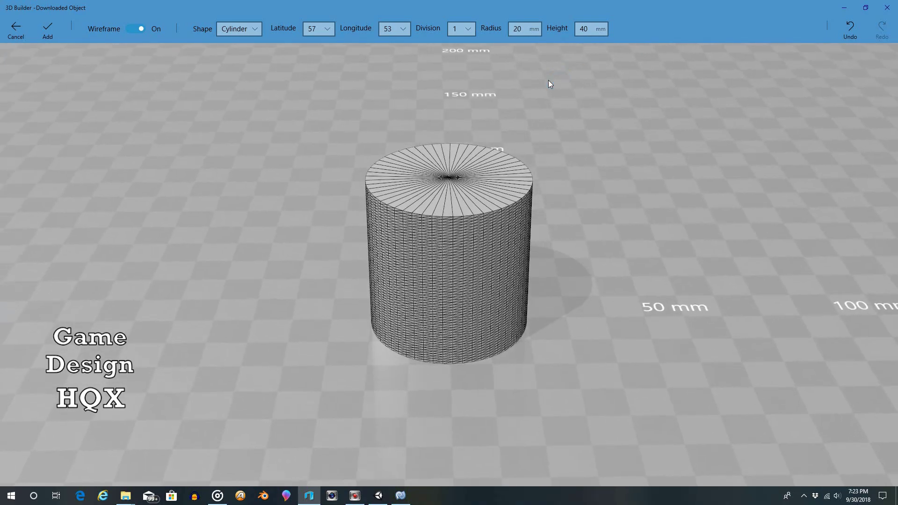
Step: Change the cylinder radius from 20 to 30 mm, keeping its 40 mm height
click(530, 31)
double_click(529, 28)
text(30)
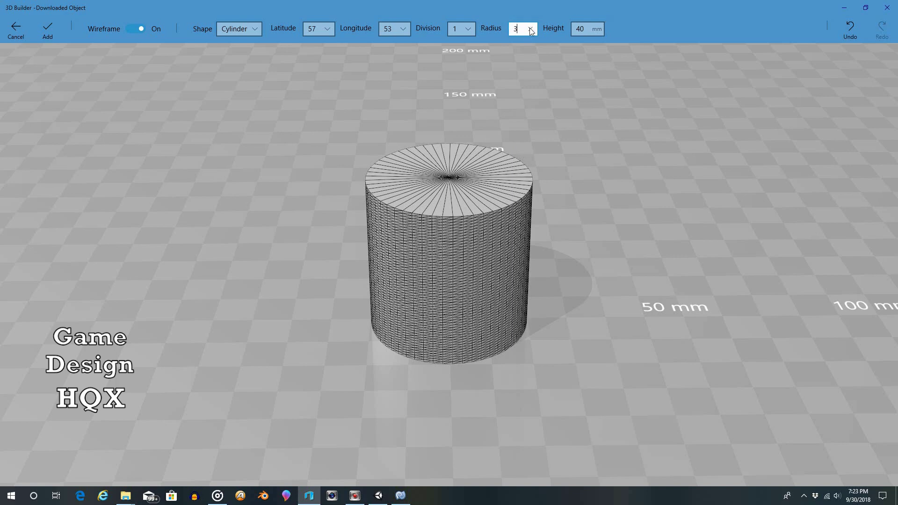
click(617, 136)
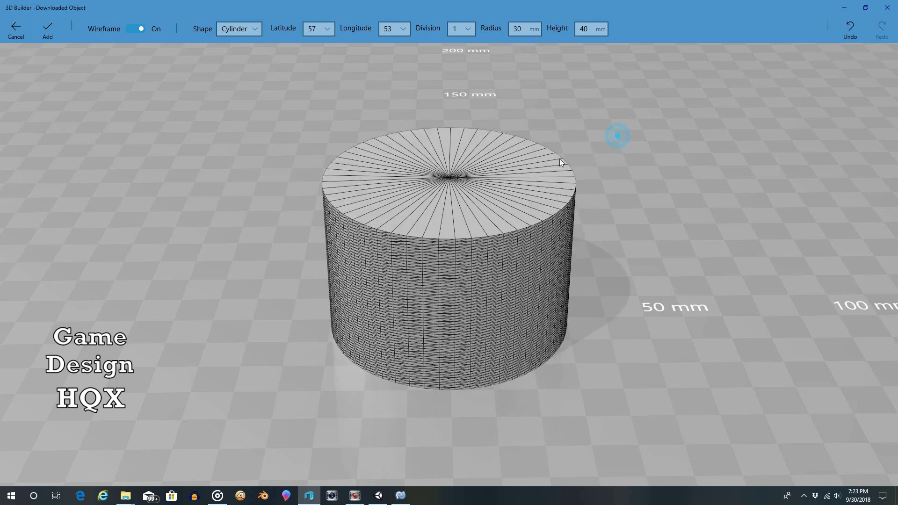
Step: Change the custom cylinder's height from 40 to 77 mm
double_click(577, 29)
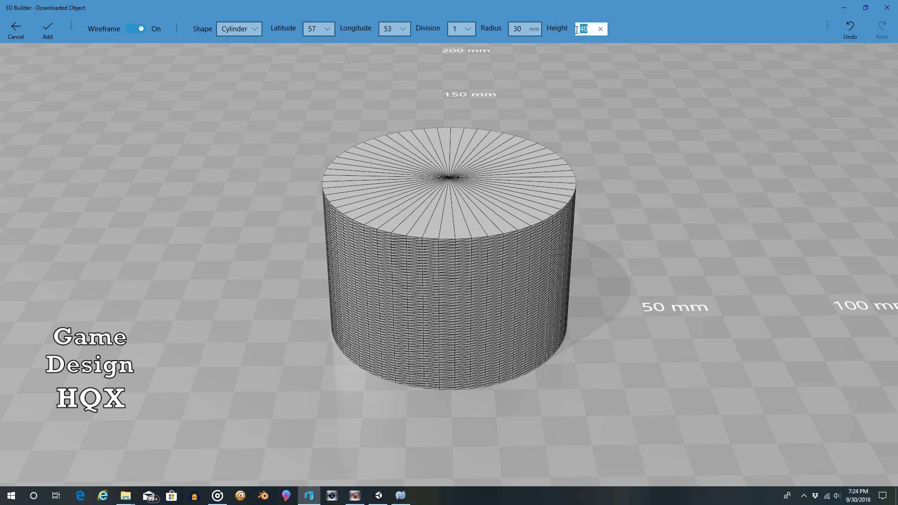
text(77)
key(Return)
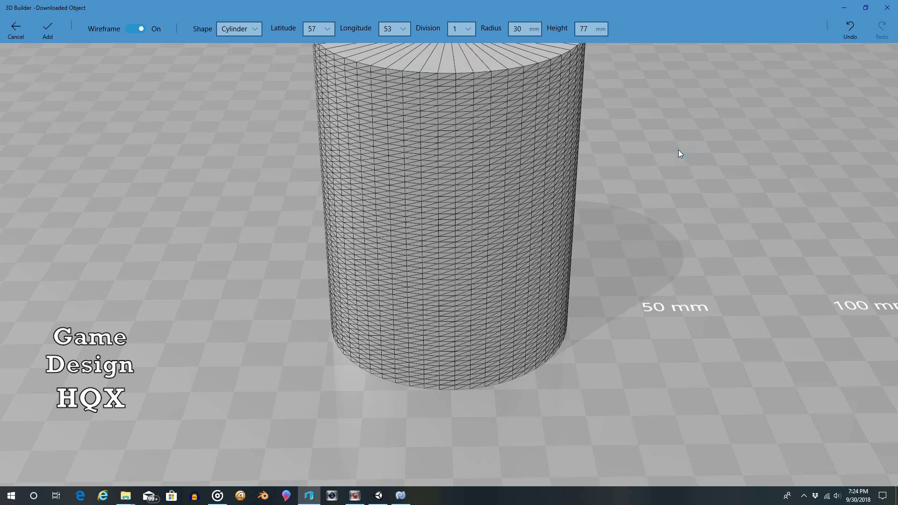
scroll(671, 149, down, 3)
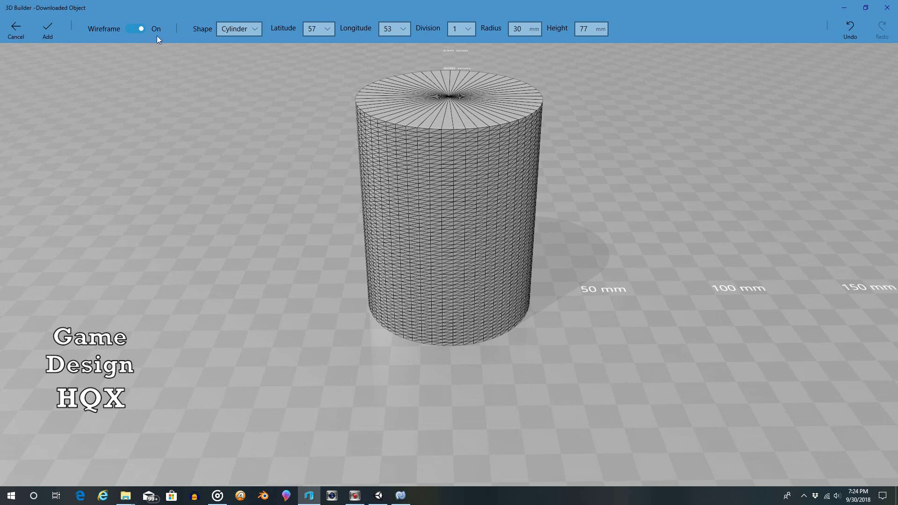
Step: Keep Cylinder as the base shape and add the smooth cylinder to the scene
click(239, 29)
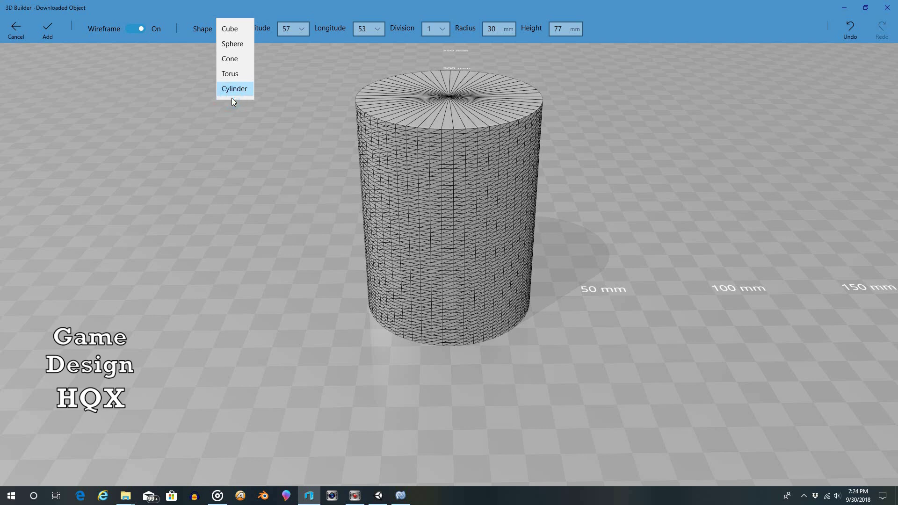
click(173, 123)
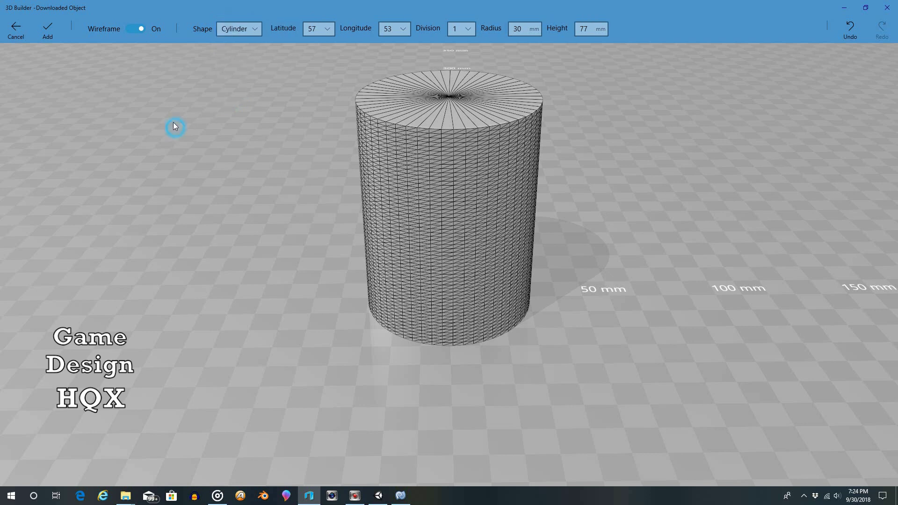
click(54, 27)
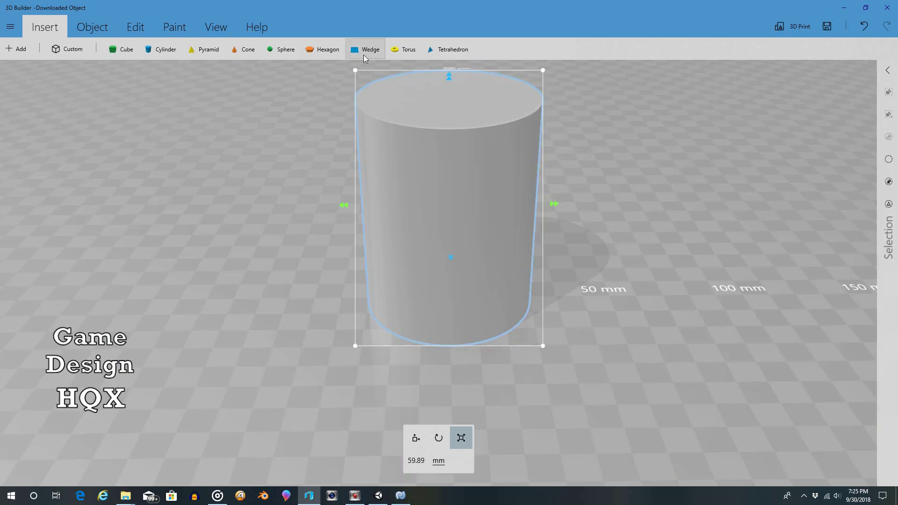
drag(301, 138, 308, 144)
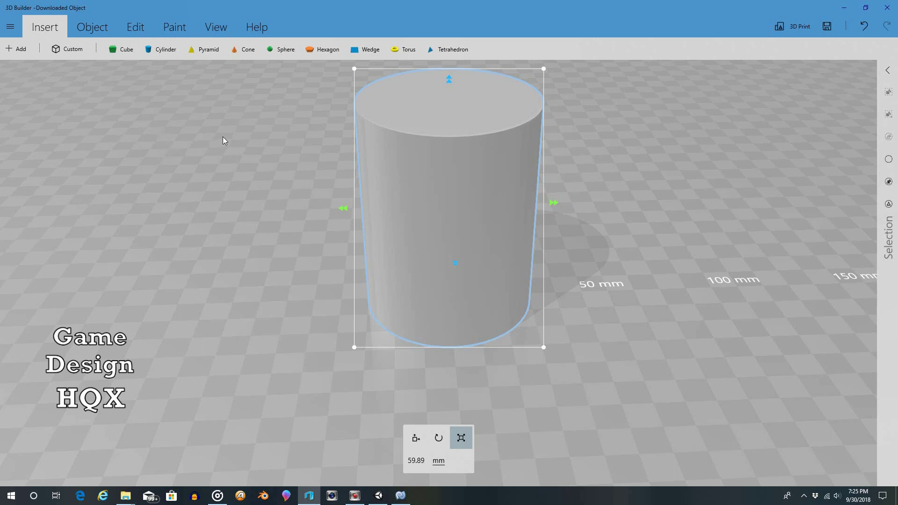
drag(223, 137, 200, 124)
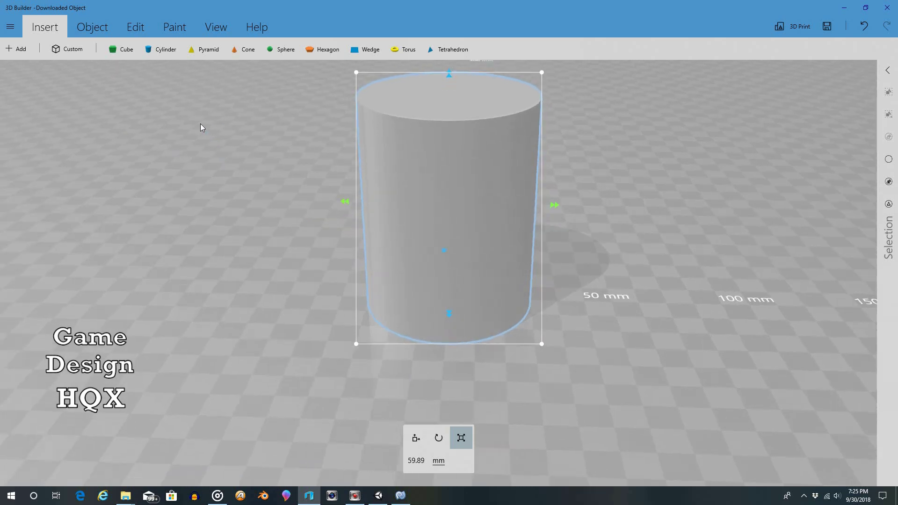